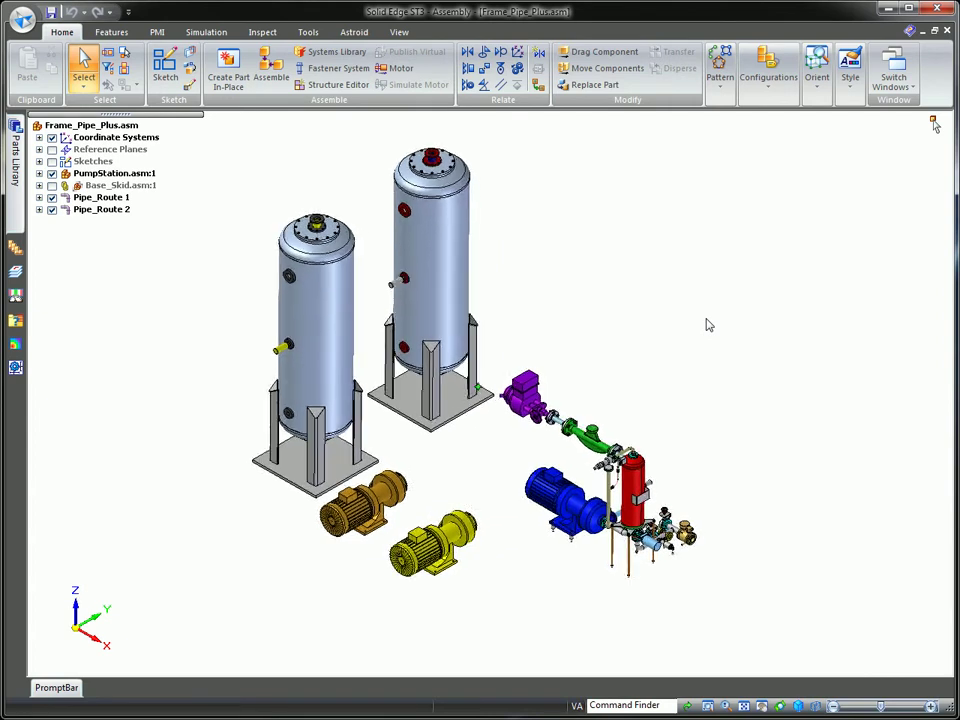
Start a piping route on the sketched path with 3 in ANSI pipe and threaded fittings
right_click_drag(708, 324, 665, 267)
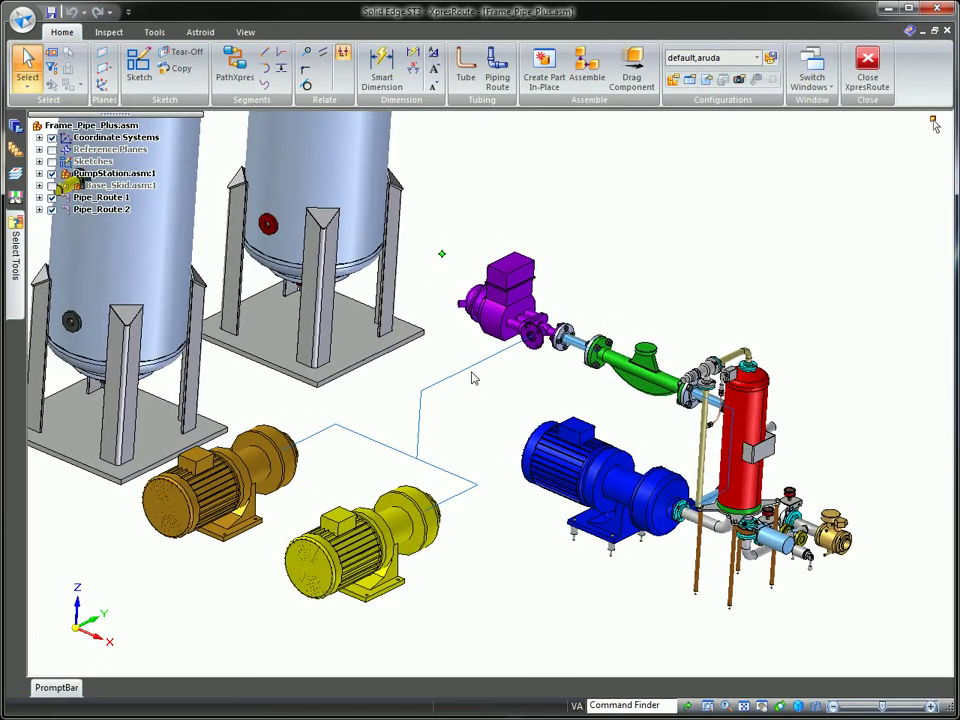
right_click(546, 457)
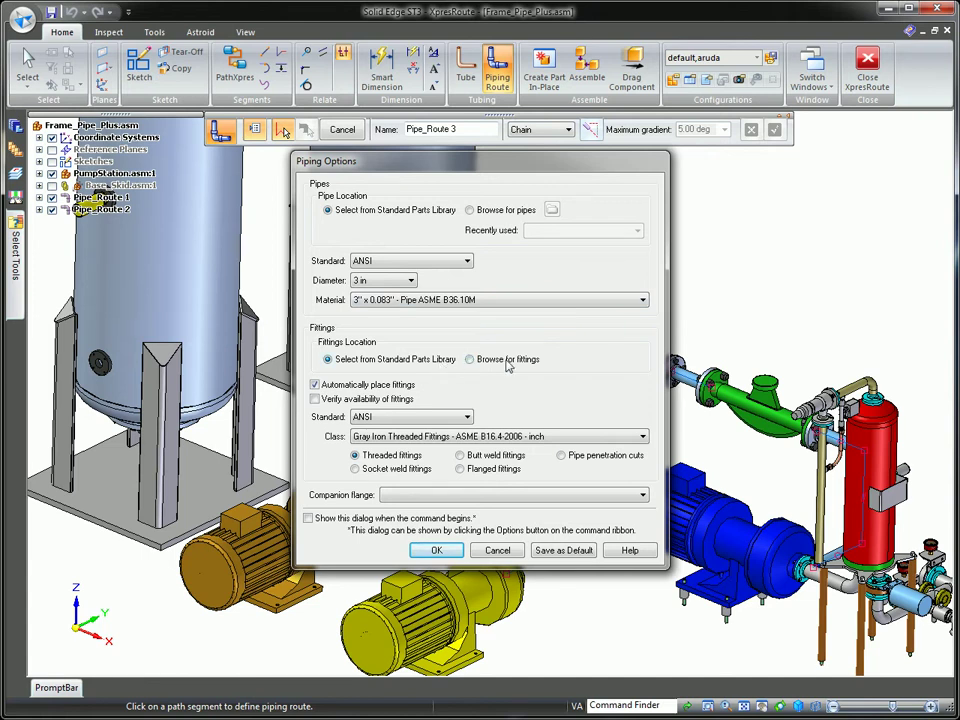
Accept the 3 in threaded pipe options and generate the route along the sketched path chain
left_click(440, 550)
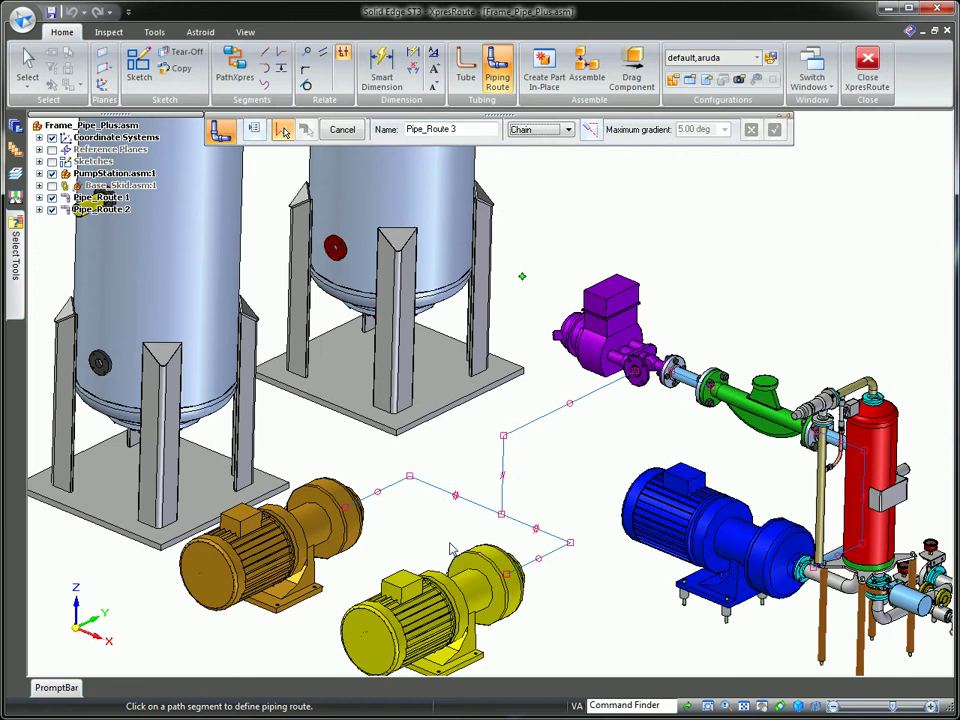
left_click(504, 470)
right_click(553, 456)
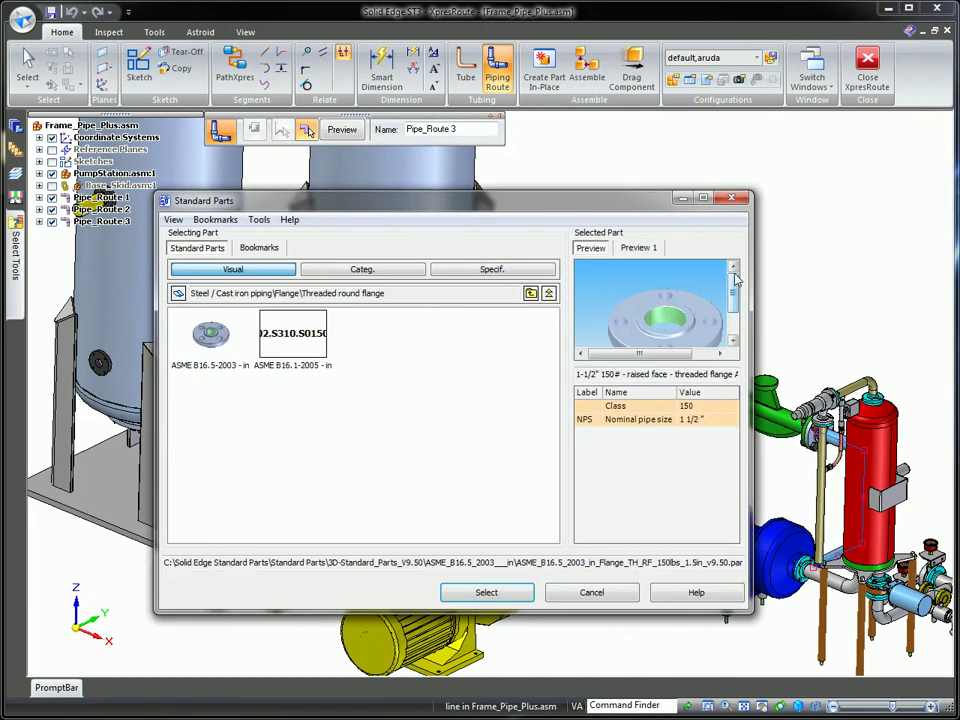
Choose the ASME B16.5 threaded flange for the purple pump and preview the route
left_click(208, 333)
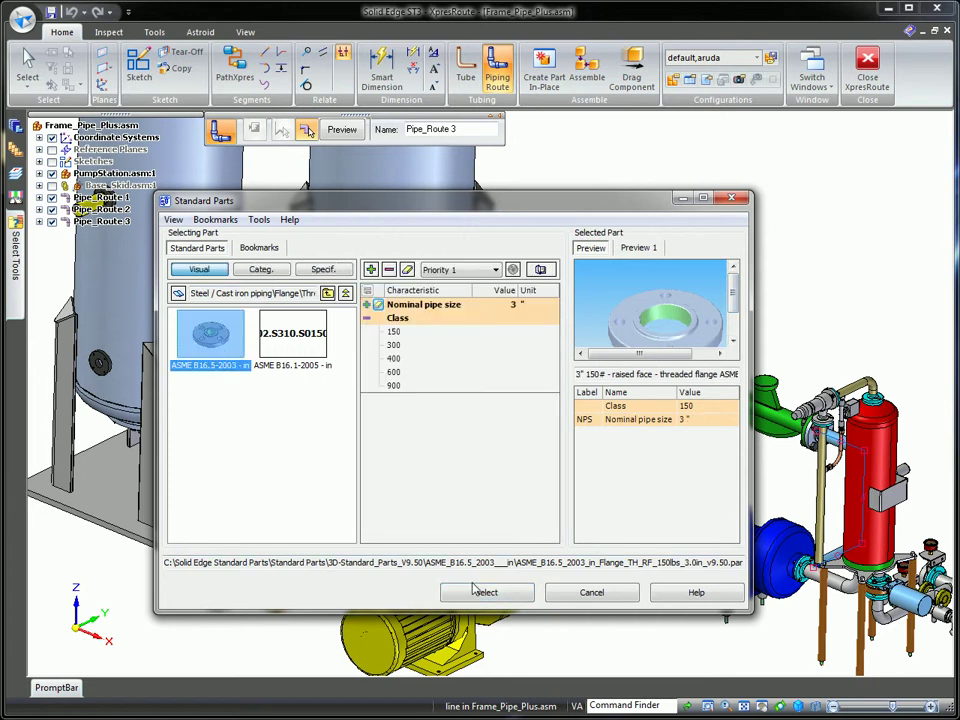
left_click(486, 591)
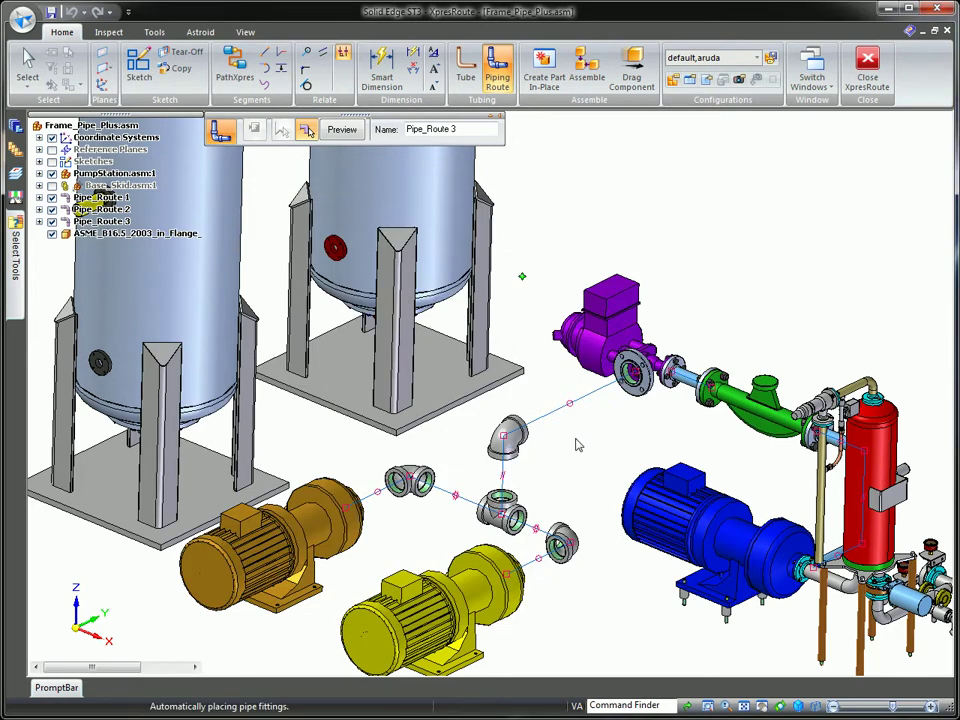
left_click(342, 129)
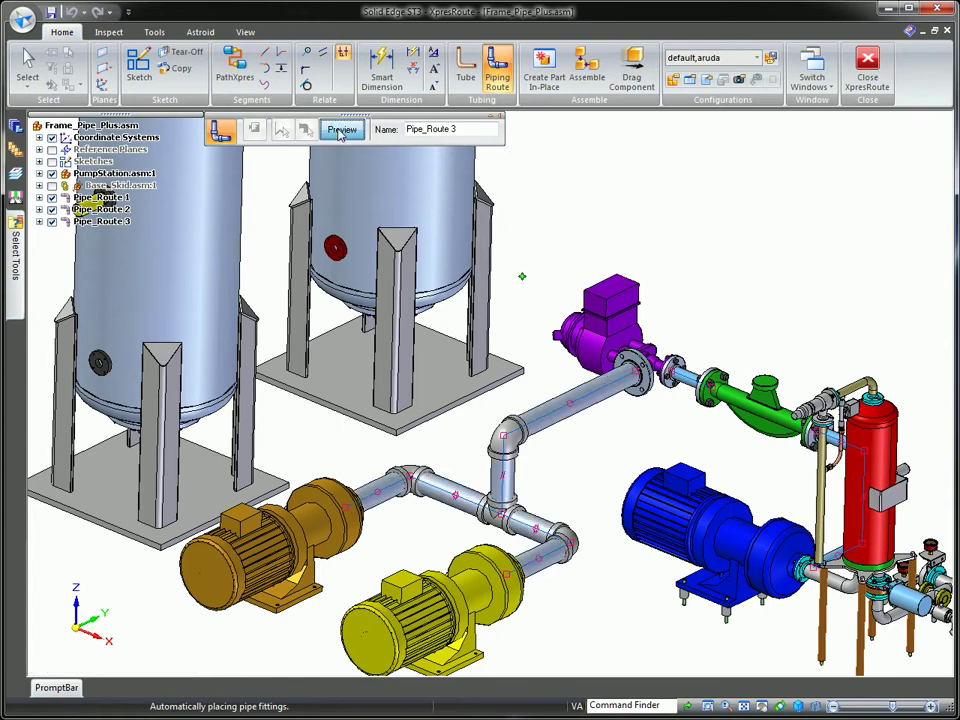
Change the elbow-to-pump pipe run's diameter to 1.5 in and preview the route
left_click(555, 412)
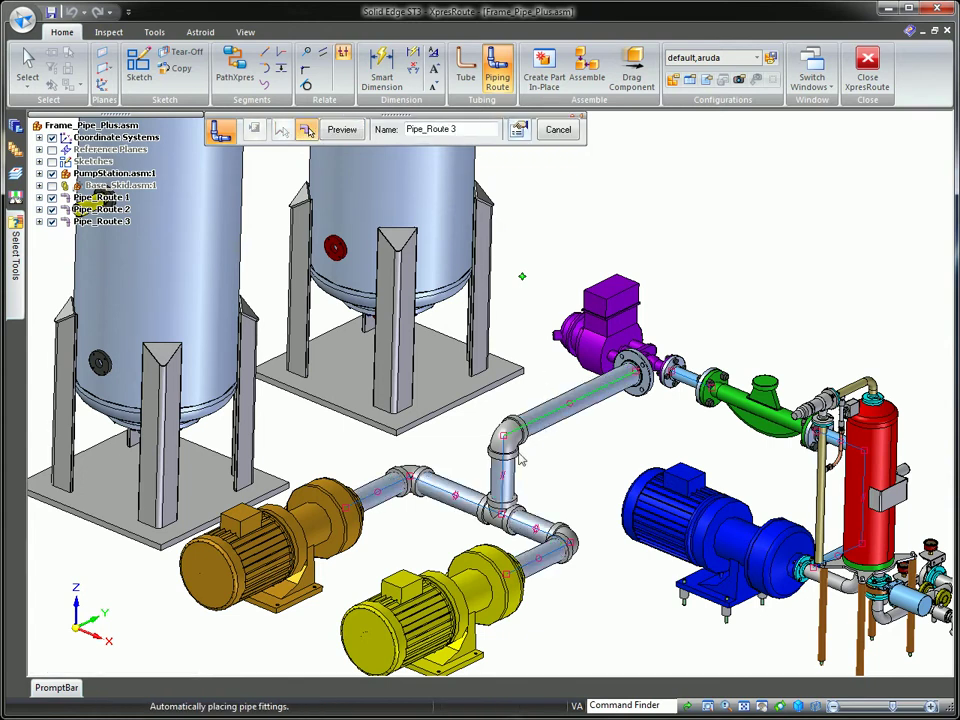
left_click(518, 129)
left_click(324, 155)
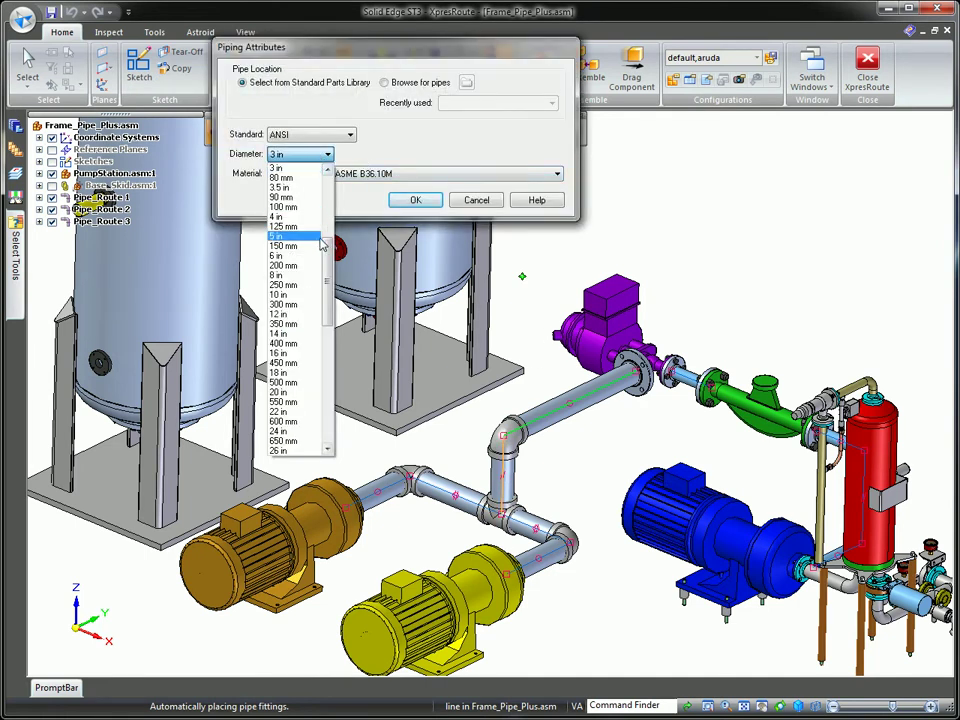
scroll(295, 250, "up", 3)
left_click(292, 190)
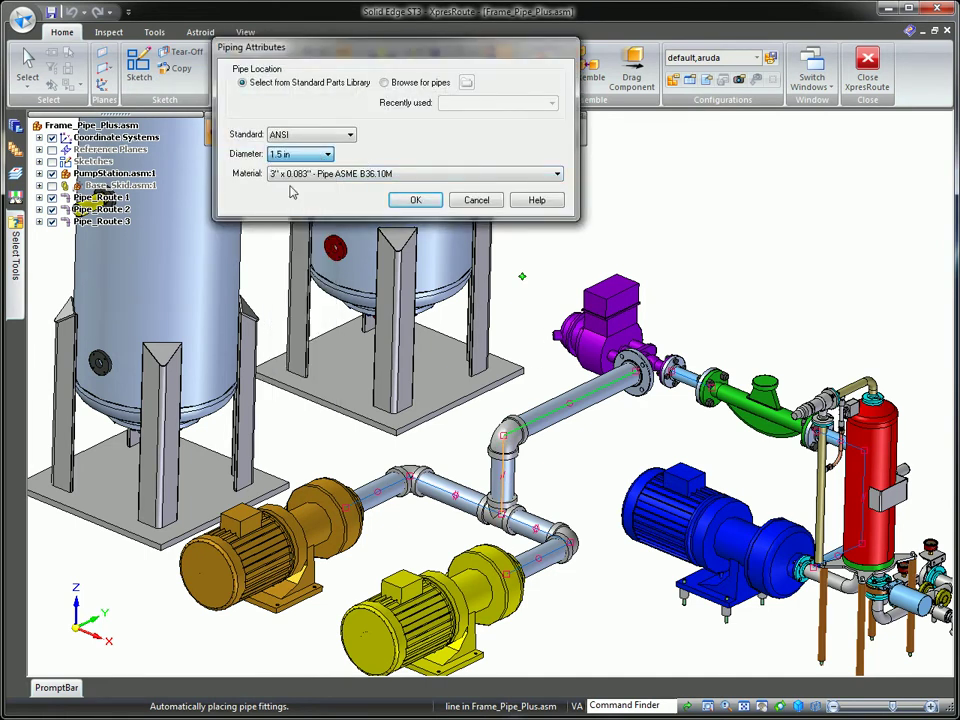
left_click(405, 199)
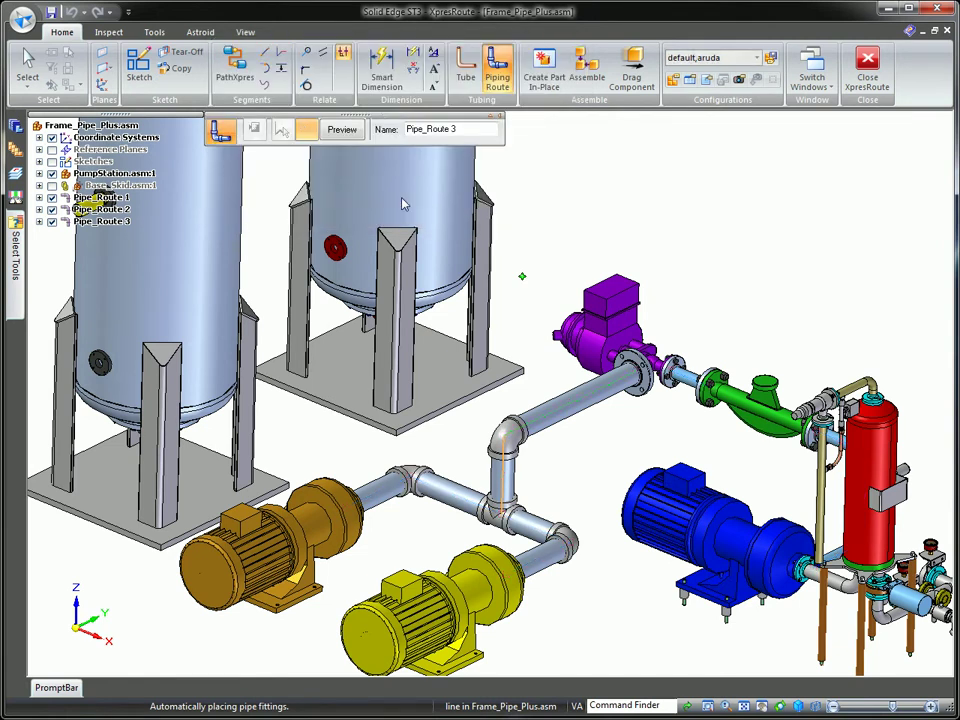
left_click(341, 129)
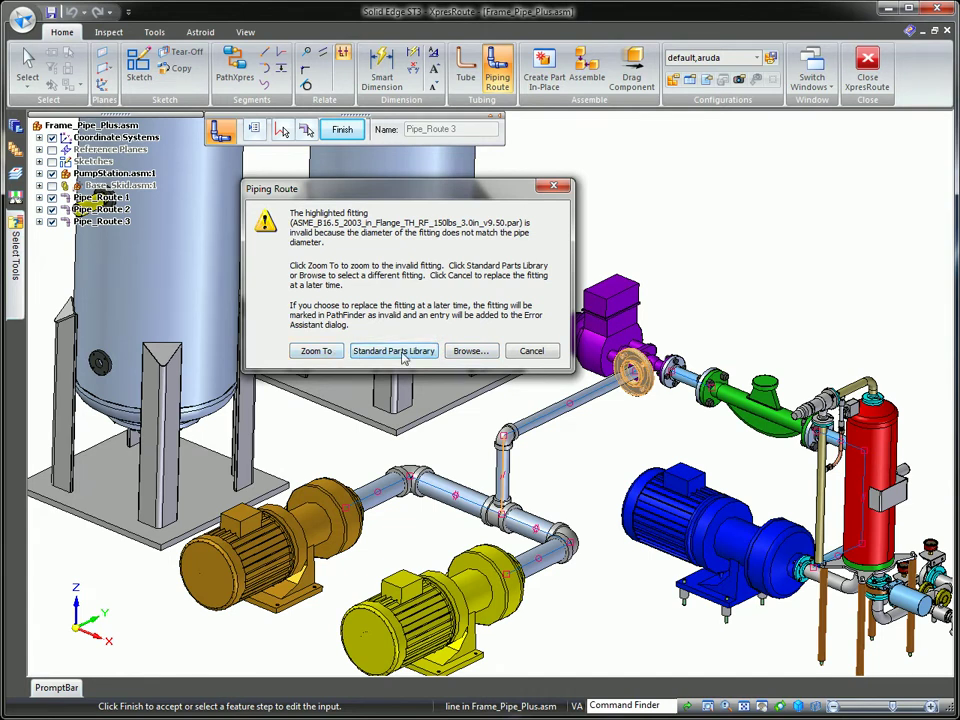
Swap in a 1-1/2 in class 150 threaded flange from the parts library and preview
left_click(403, 355)
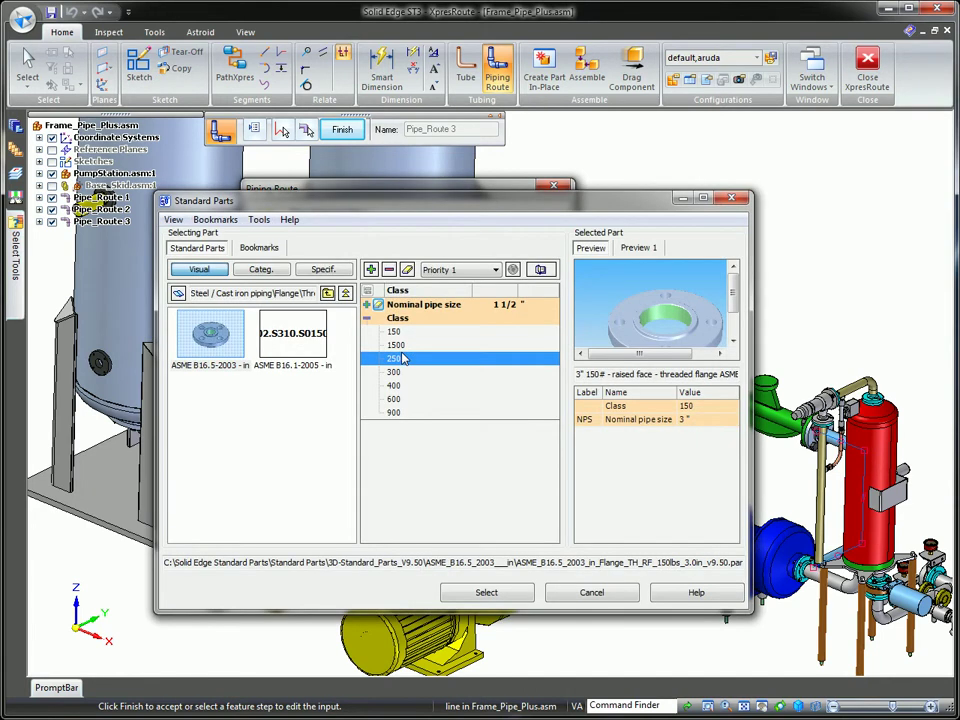
left_click(395, 331)
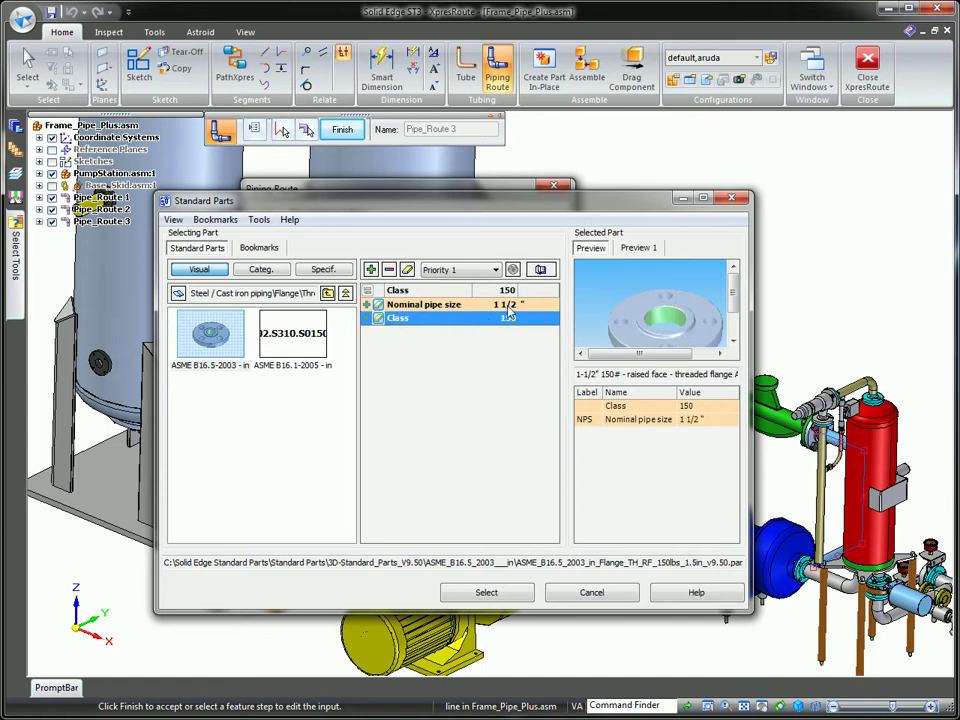
left_click(486, 592)
key("Escape")
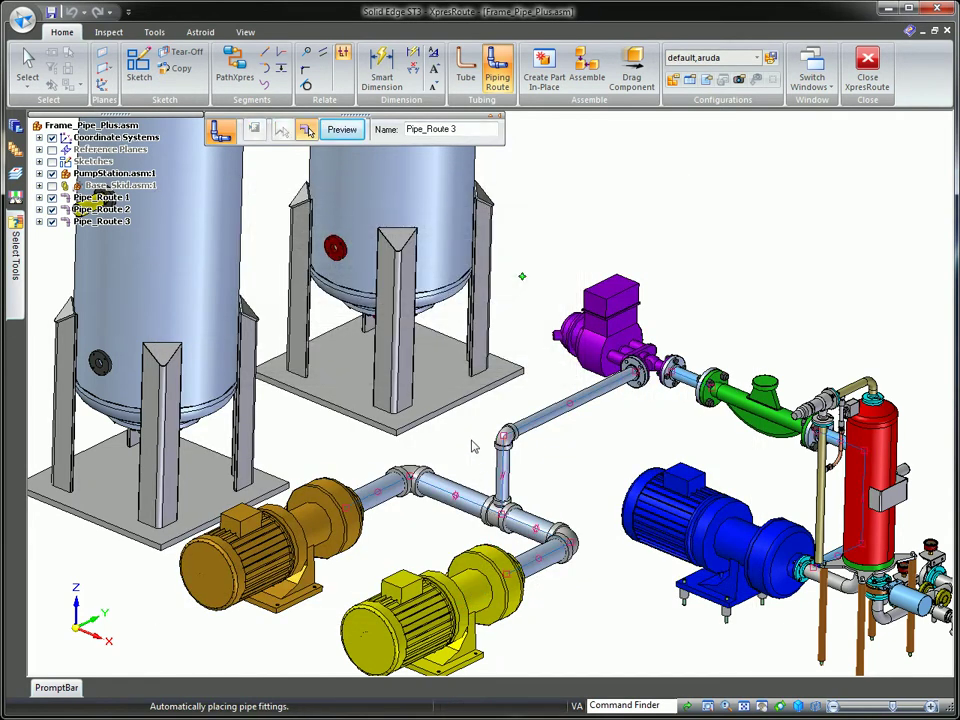
left_click(343, 130)
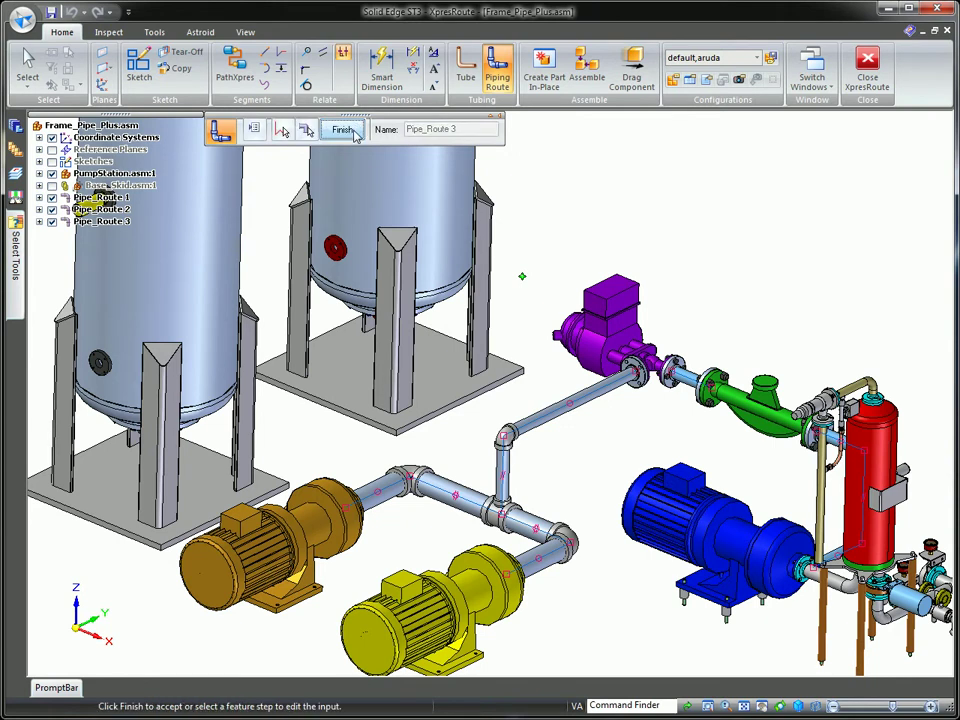
Finish Pipe_Route 3 and exit the Piping Route command
left_click(345, 130)
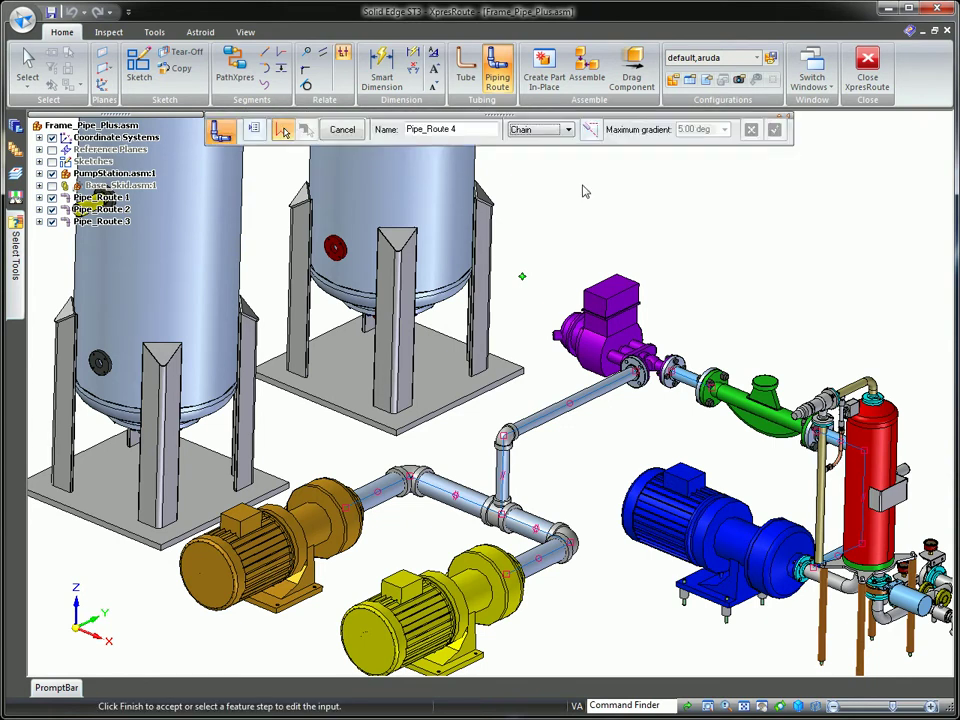
left_click(342, 129)
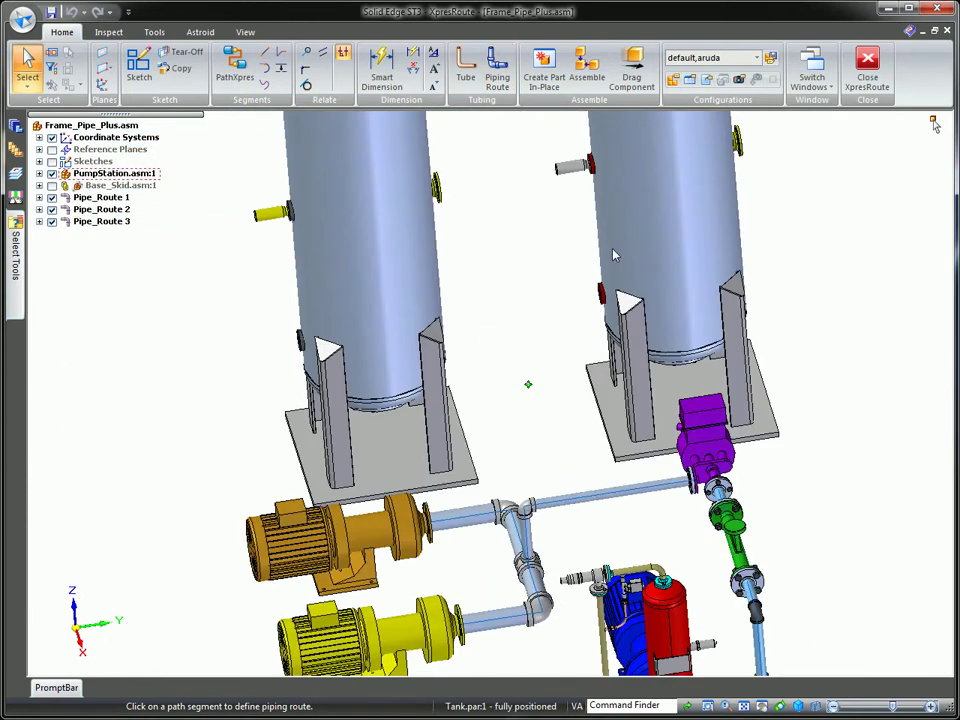
mouse_move(632, 238)
middle_mouse_down()
mouse_move(585, 327)
mouse_move(451, 266)
middle_mouse_up()
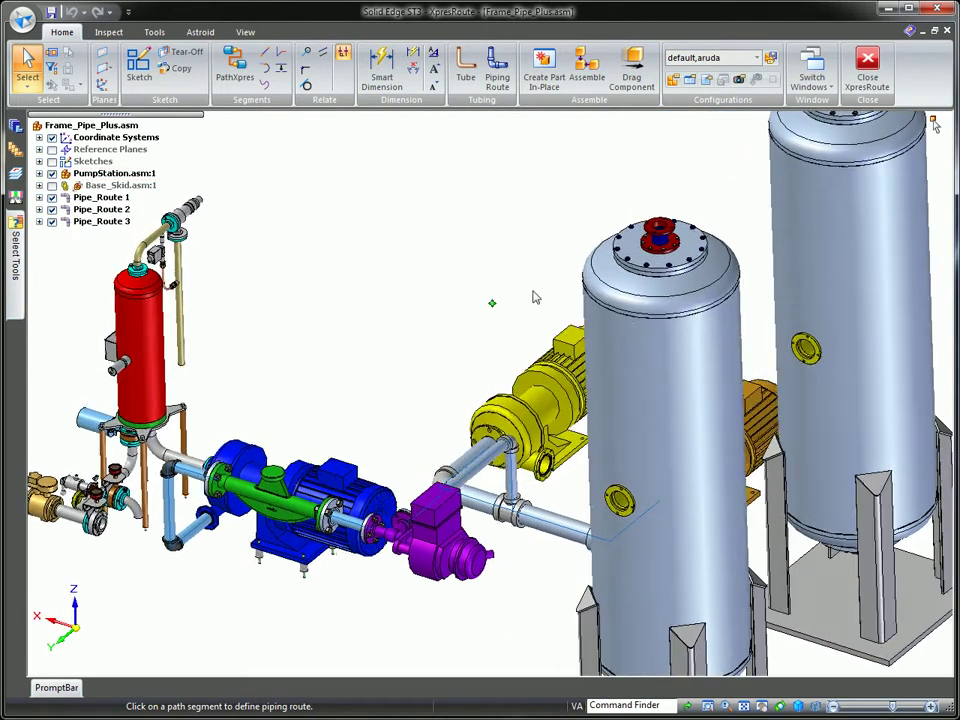
Lay out a PathXpres path from the yellow pump's flange to the tank nozzle with 10 in port segments
left_click(235, 70)
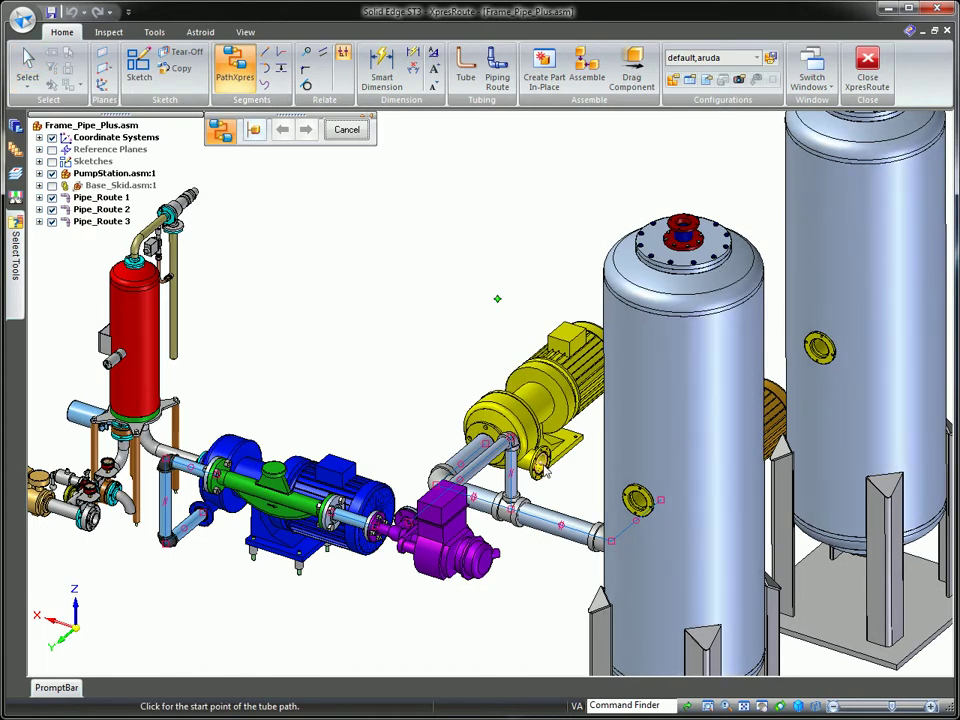
left_click(545, 470)
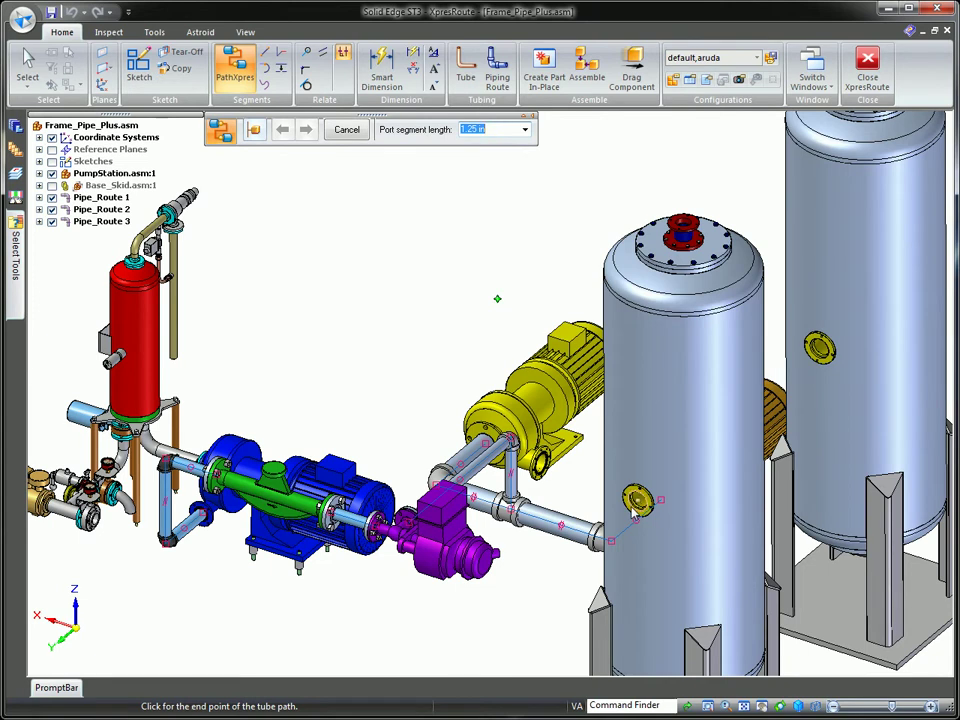
left_click(632, 508)
type("10")
key("Return")
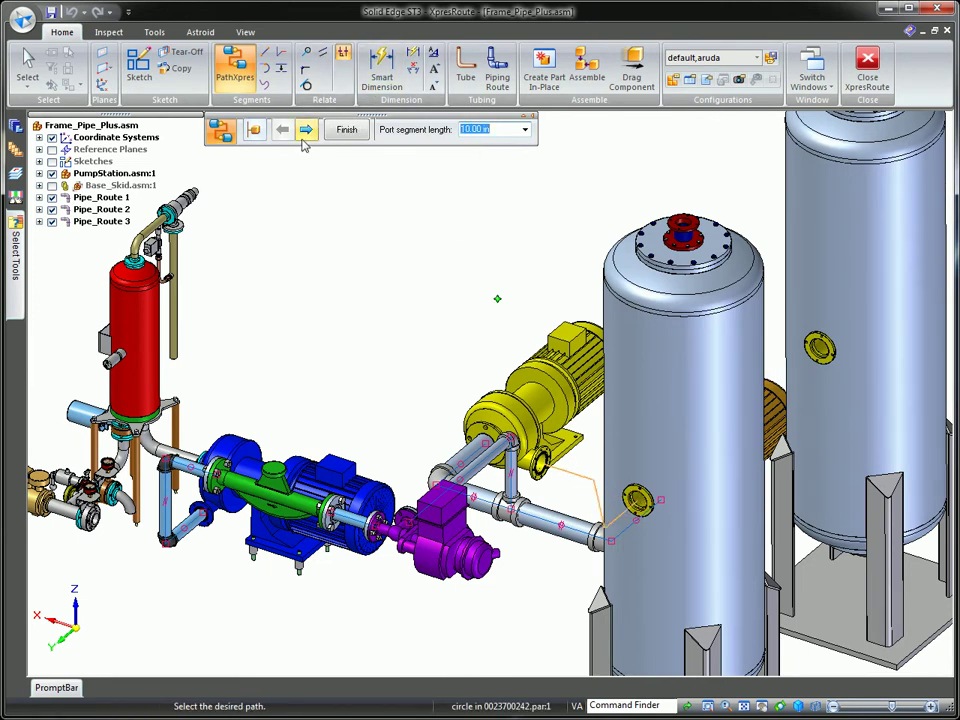
left_click(305, 132)
left_click(305, 132)
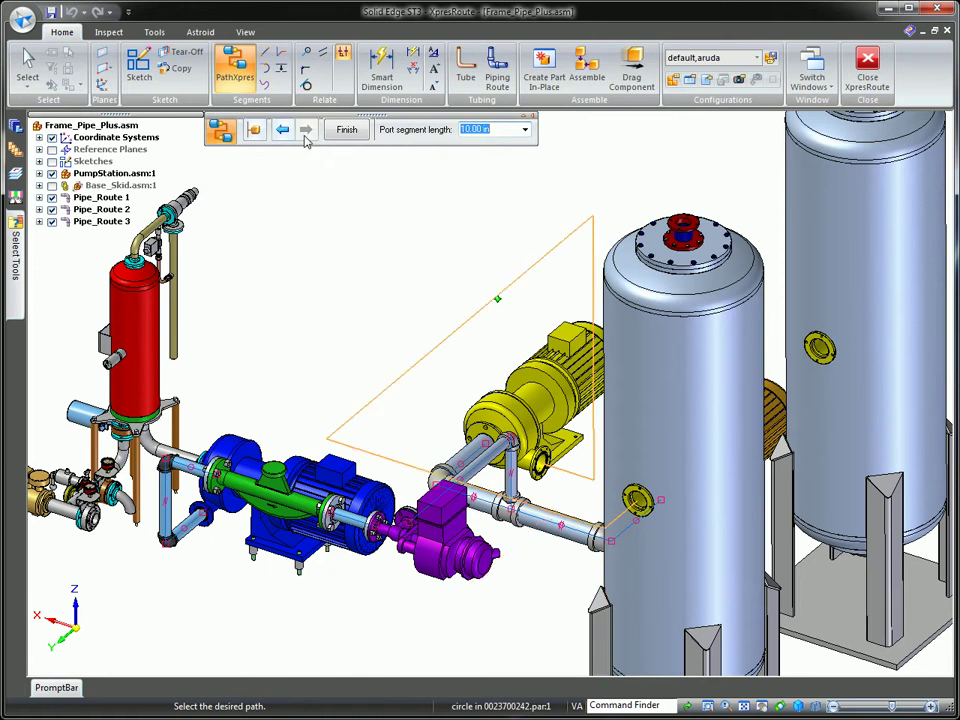
left_click(346, 130)
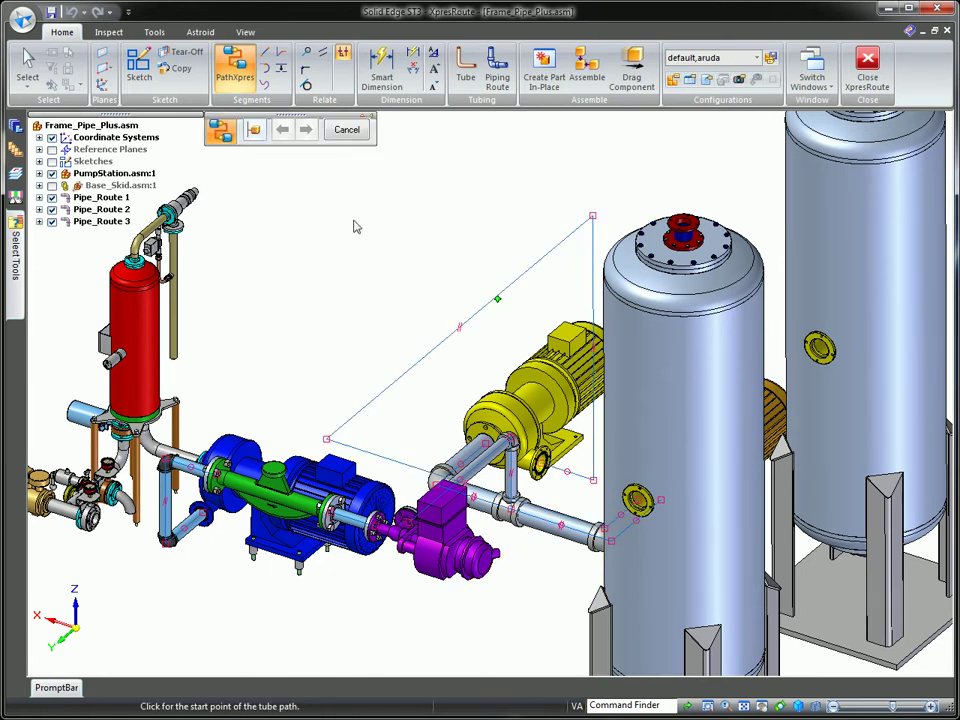
left_click(346, 130)
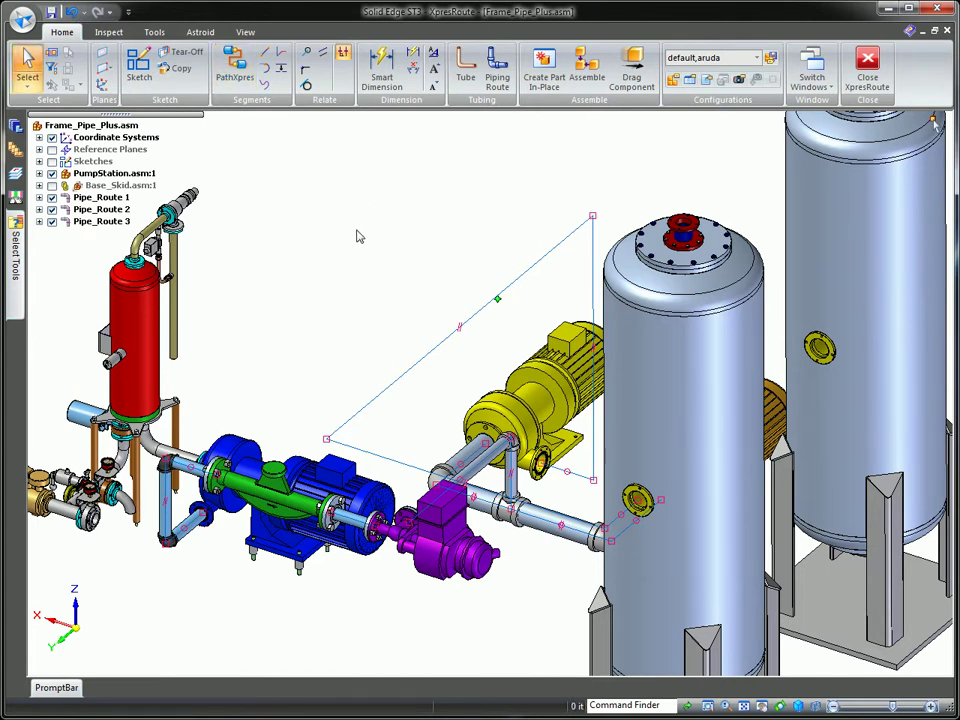
Build Pipe_Route 4 on the PathXpres chain and finish it with pipe and elbows
right_click_drag(355, 242, 336, 270)
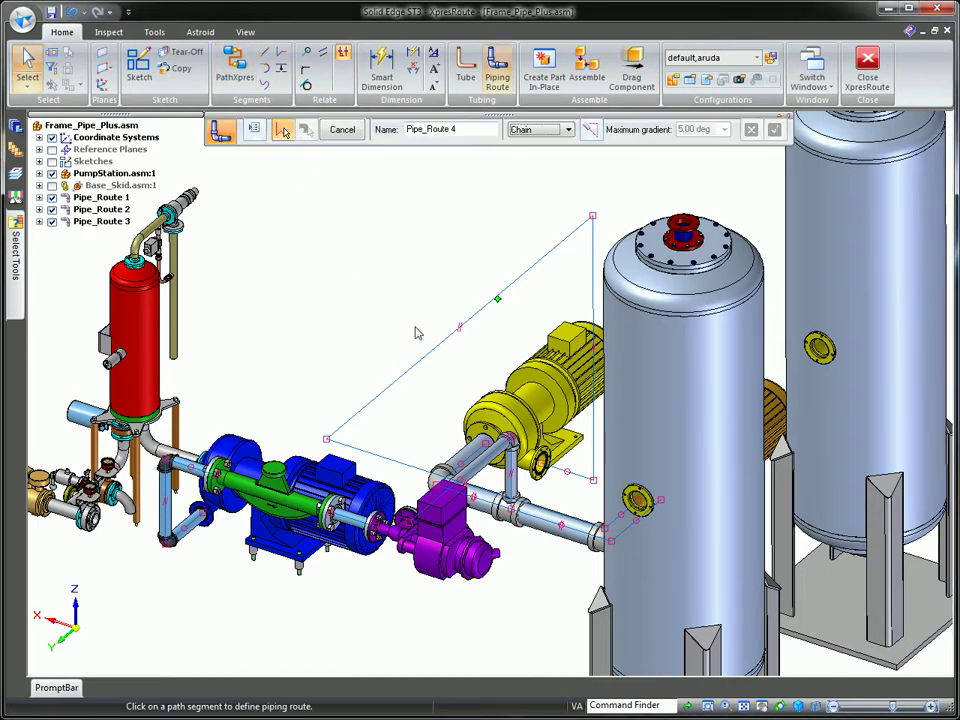
left_click(433, 353)
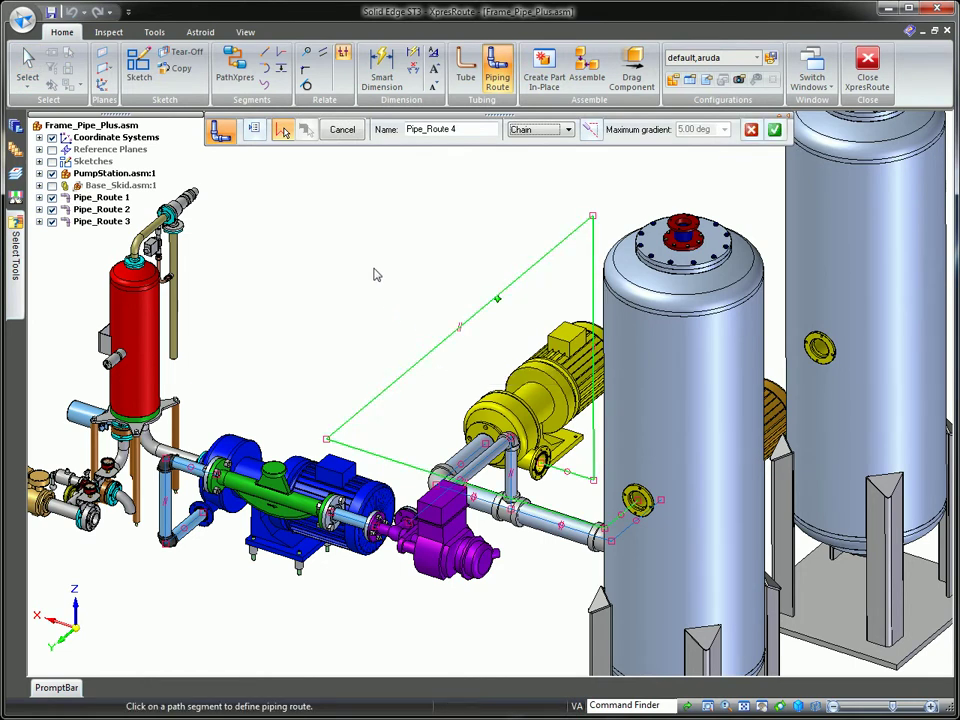
left_click(774, 129)
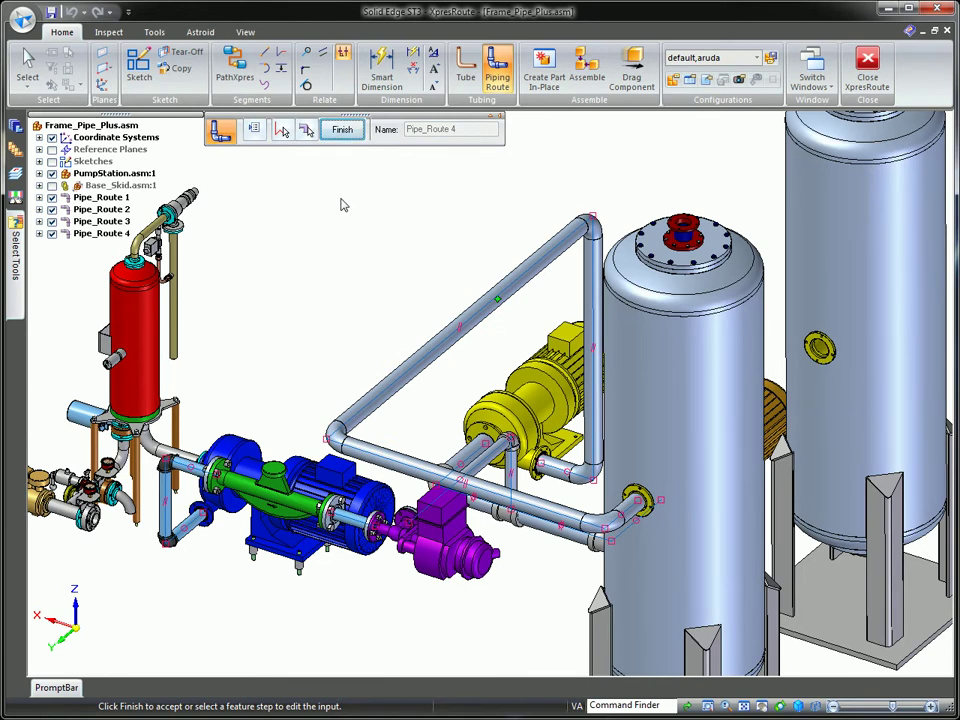
left_click(342, 129)
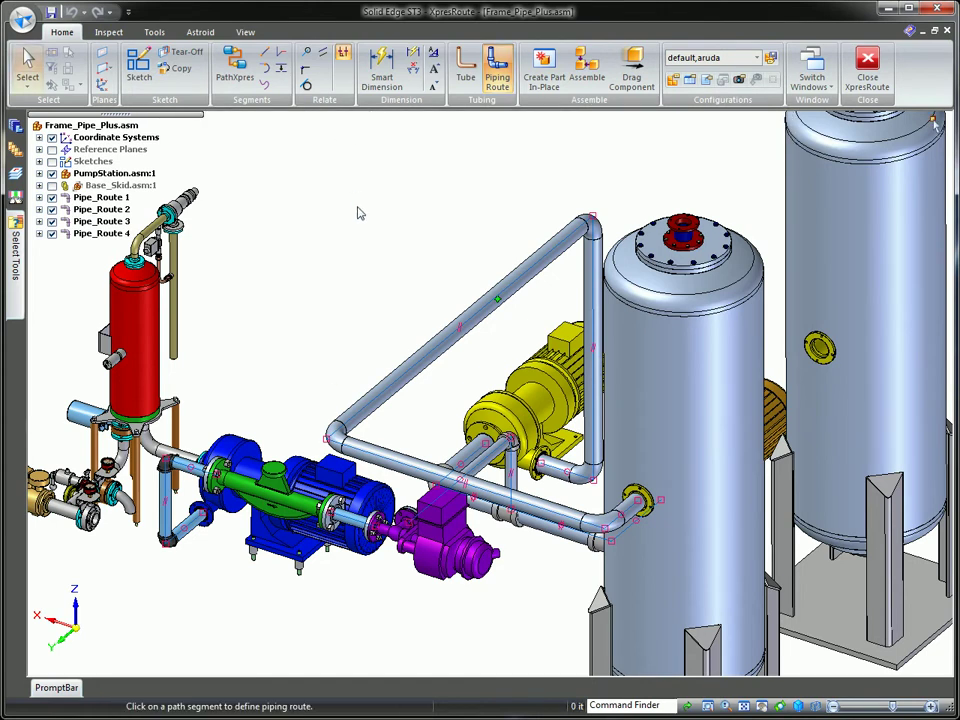
Split the lower pipe of Pipe_Route 4, then edit the route's definition and accept its path
left_click(280, 68)
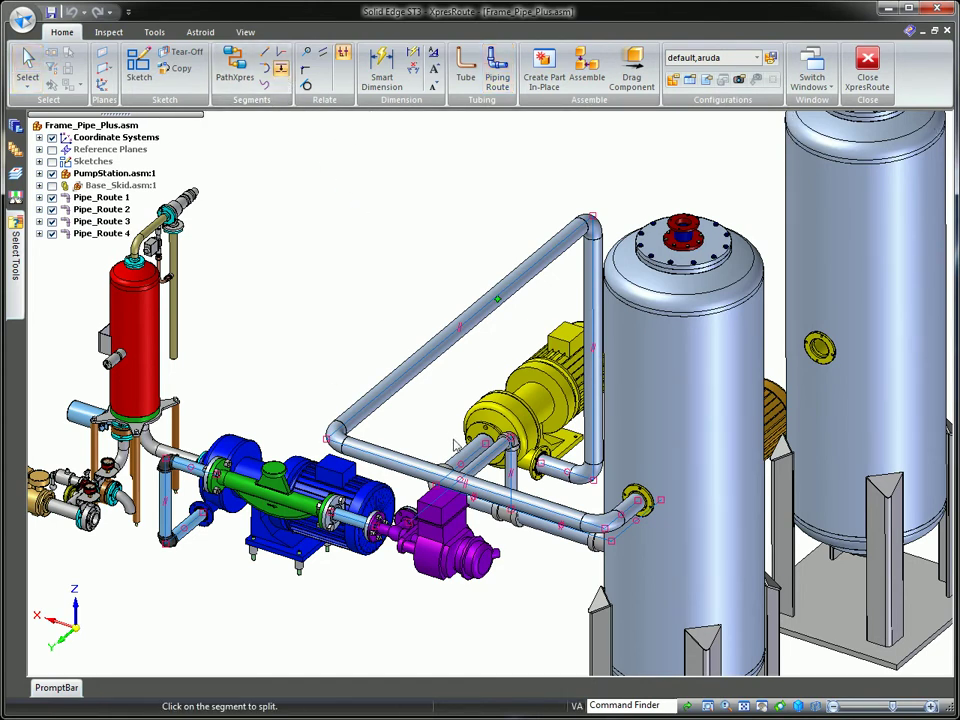
left_click(487, 500)
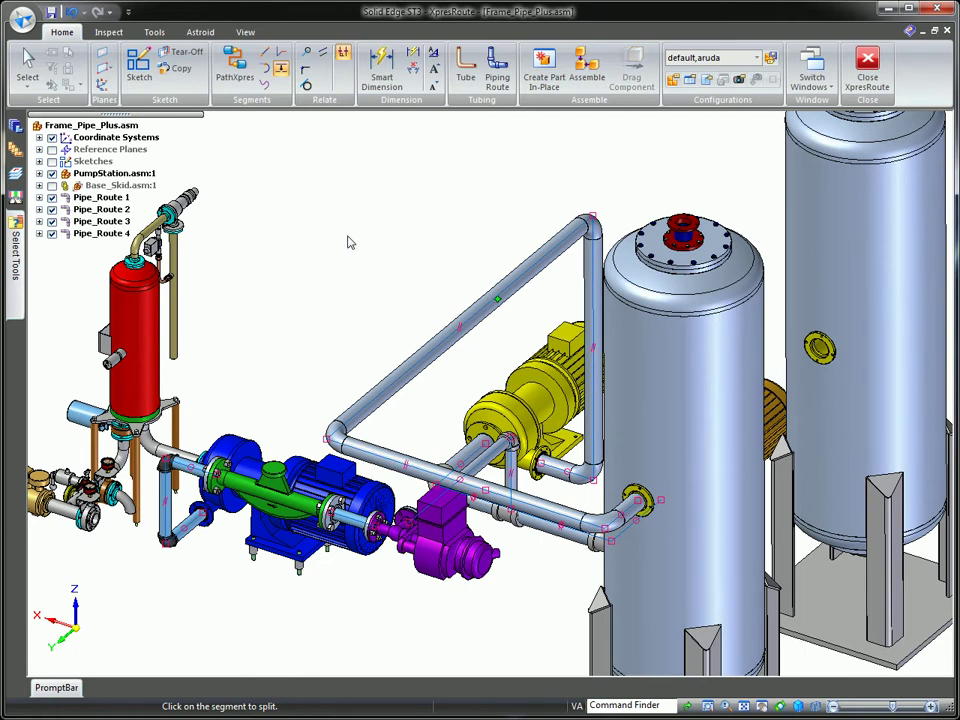
right_click(82, 233)
left_click(124, 289)
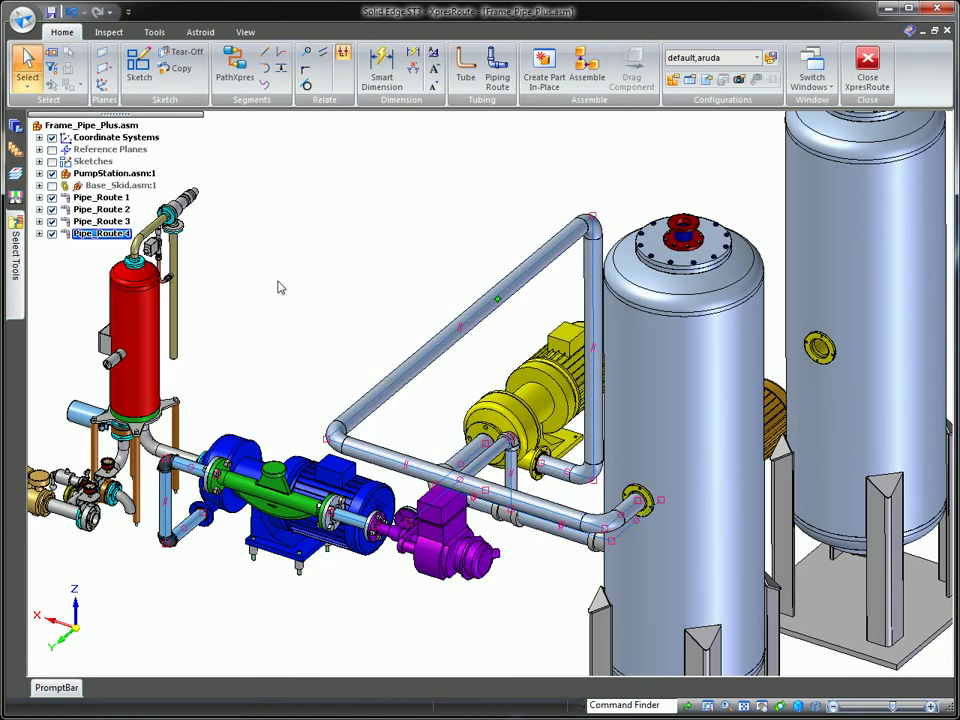
left_click(283, 130)
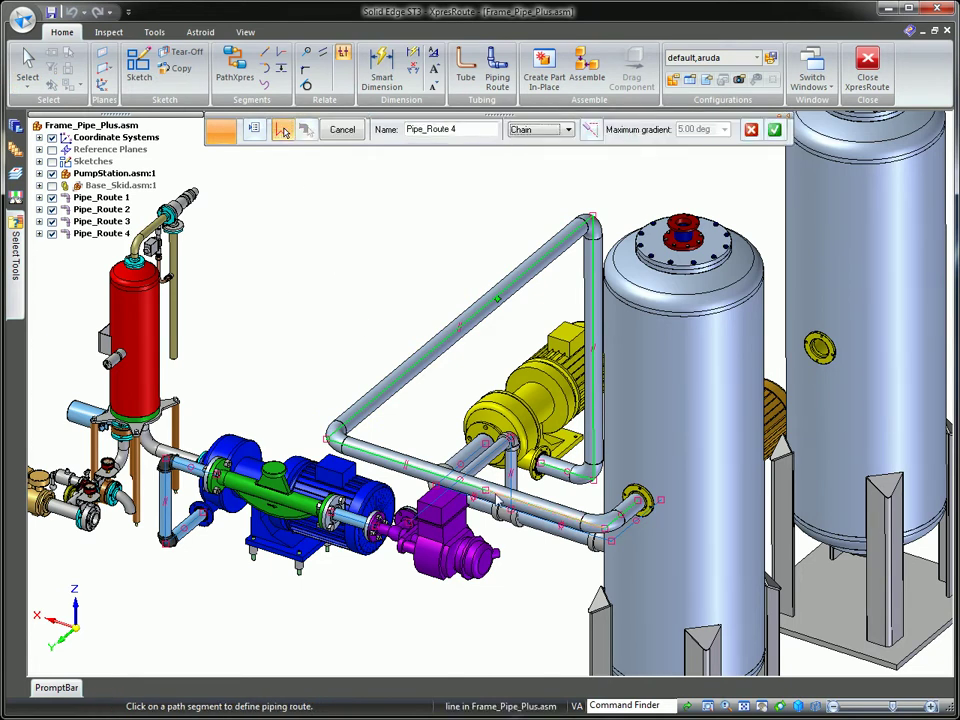
right_click(427, 270)
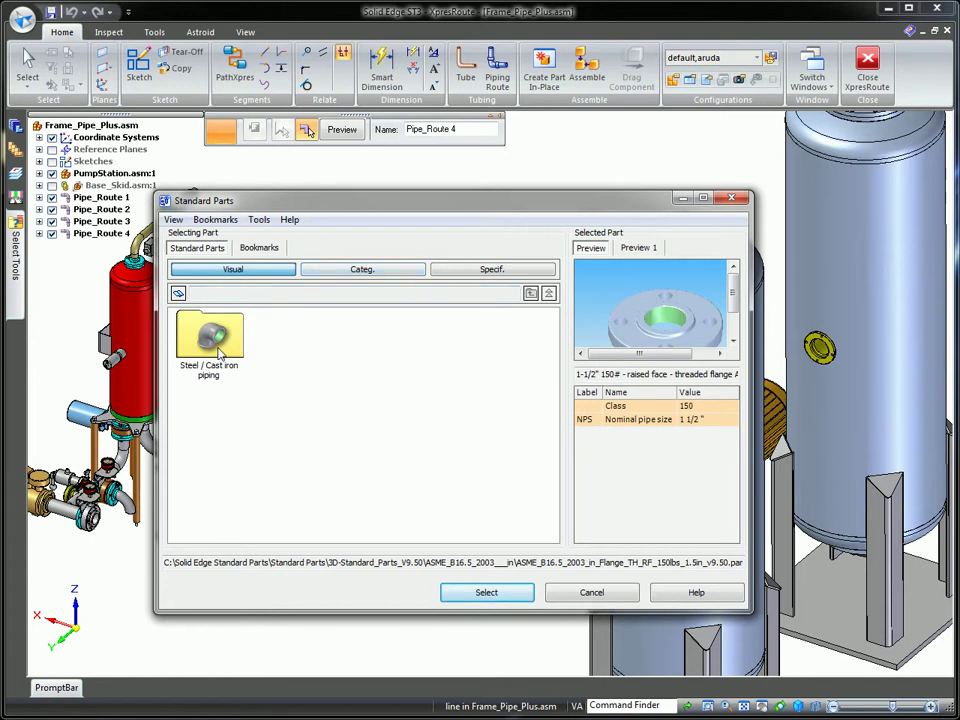
Insert a 2-1/2 in class 3000 ASME B16.11 socket coupling from the Coupling and nipple parts
double_click(220, 350)
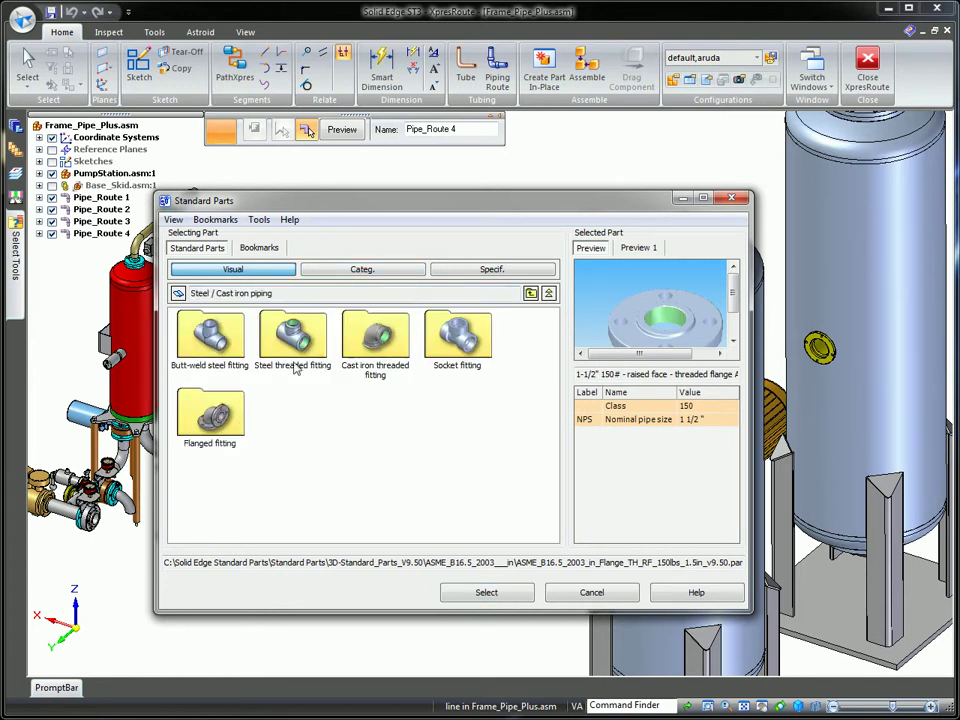
double_click(457, 335)
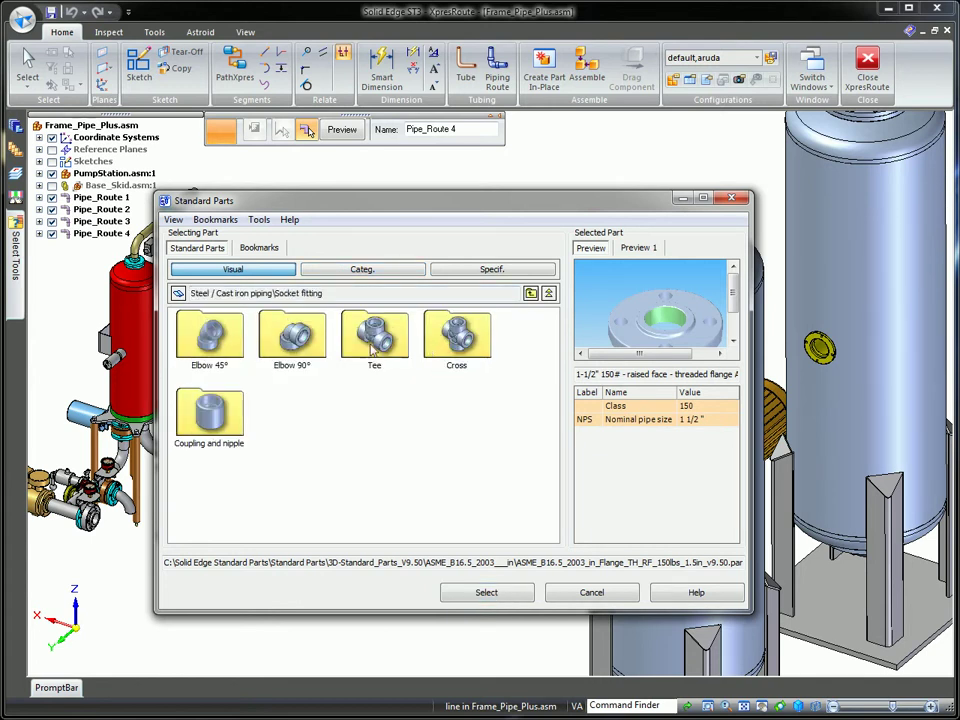
double_click(211, 415)
left_click(209, 335)
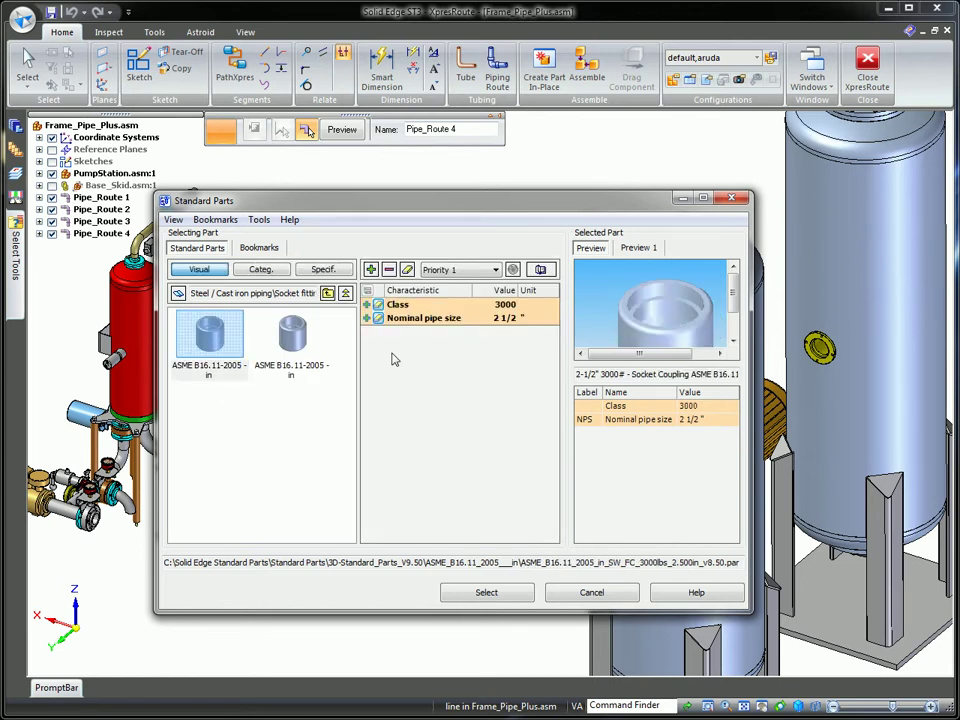
left_click(484, 592)
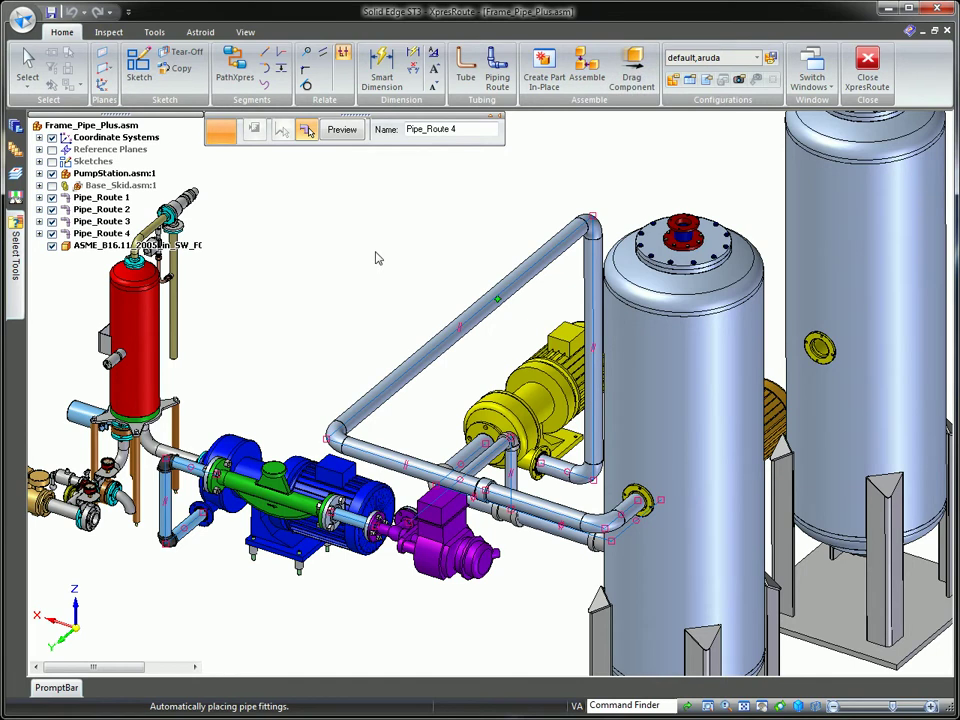
Replace the coupling with the ASME B16.34 globe valve from the parts library
left_click(484, 490)
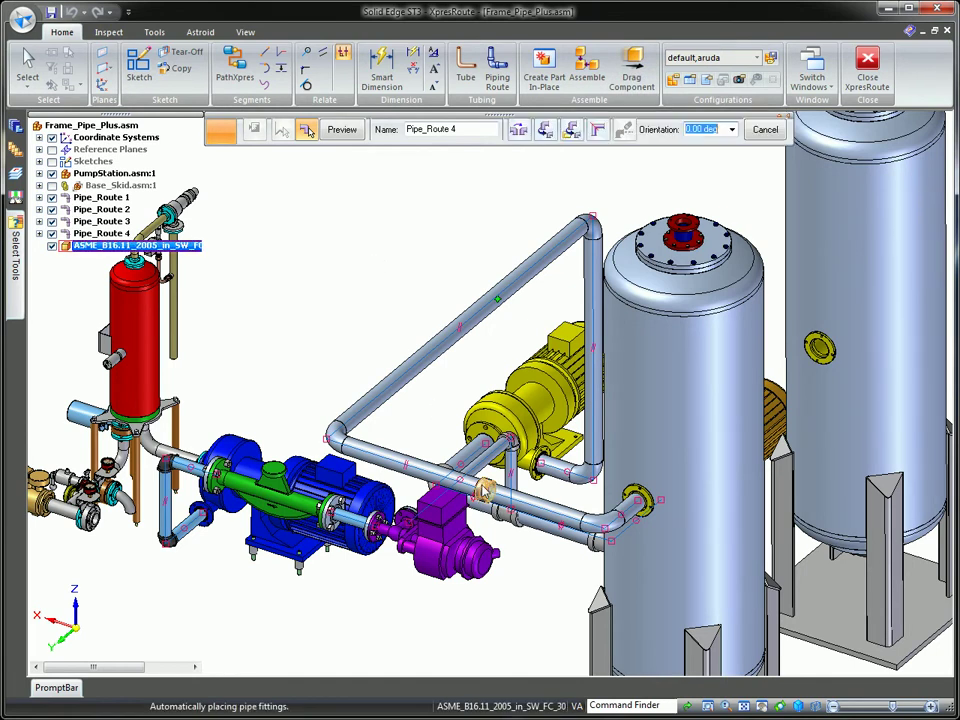
left_click(576, 134)
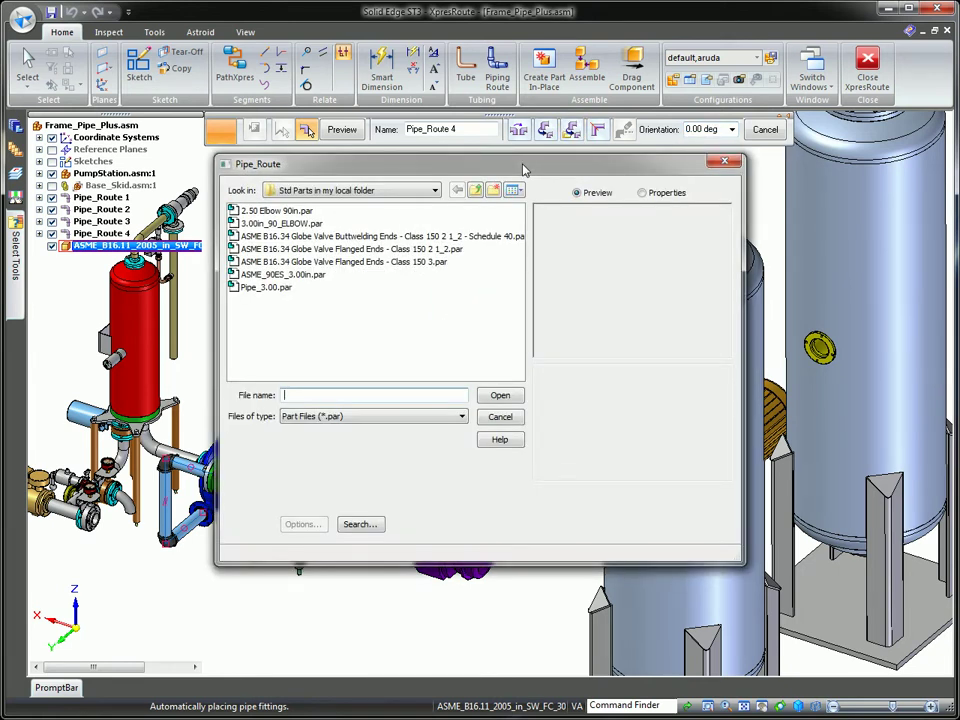
left_click(488, 236)
left_click(502, 393)
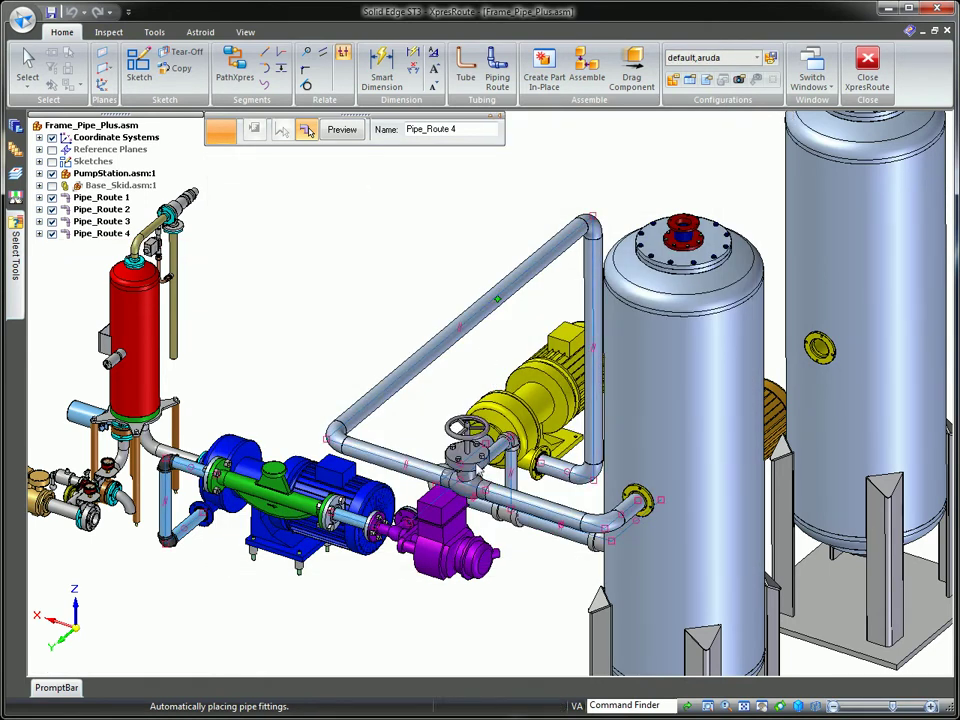
left_click(475, 470)
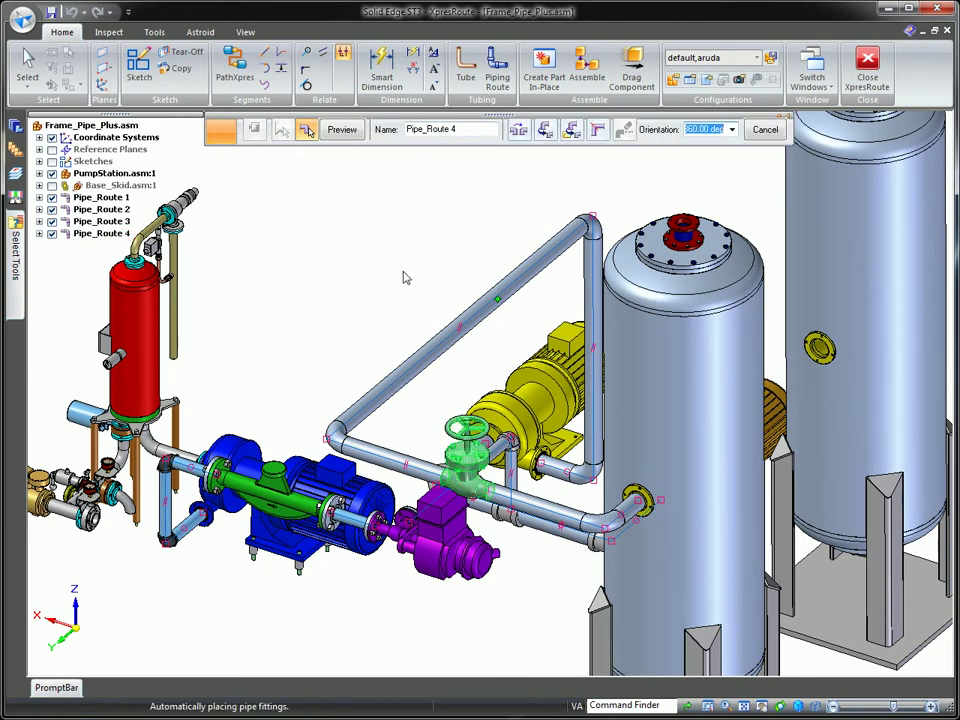
Try valve orientations of 180, 90 and 0 degrees, then settle on 270 degrees
type("270")
key("Return")
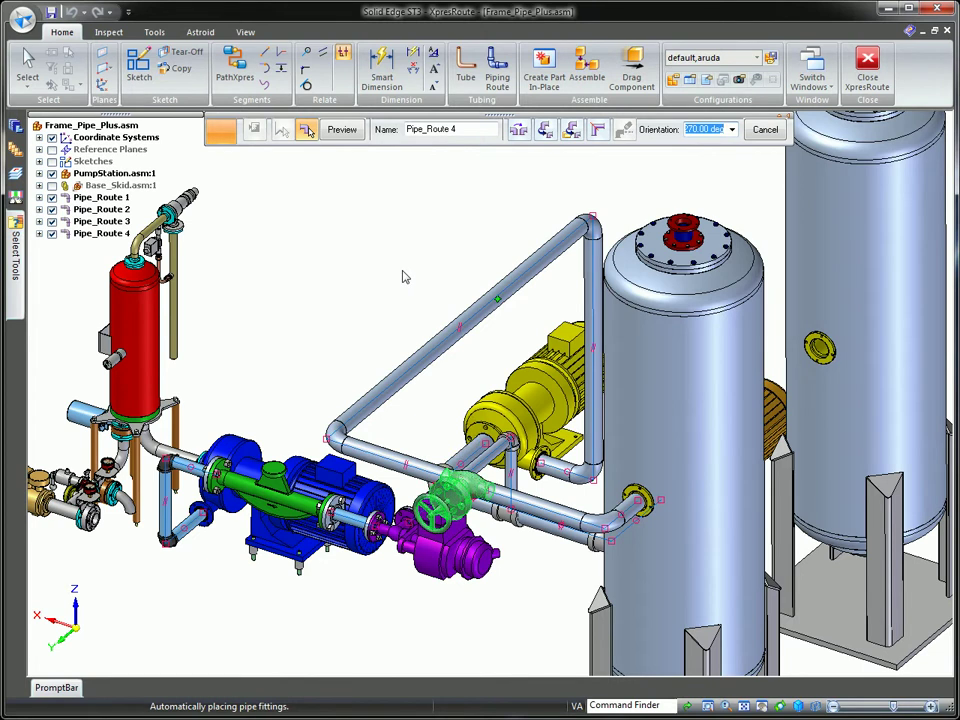
type("180")
key("Return")
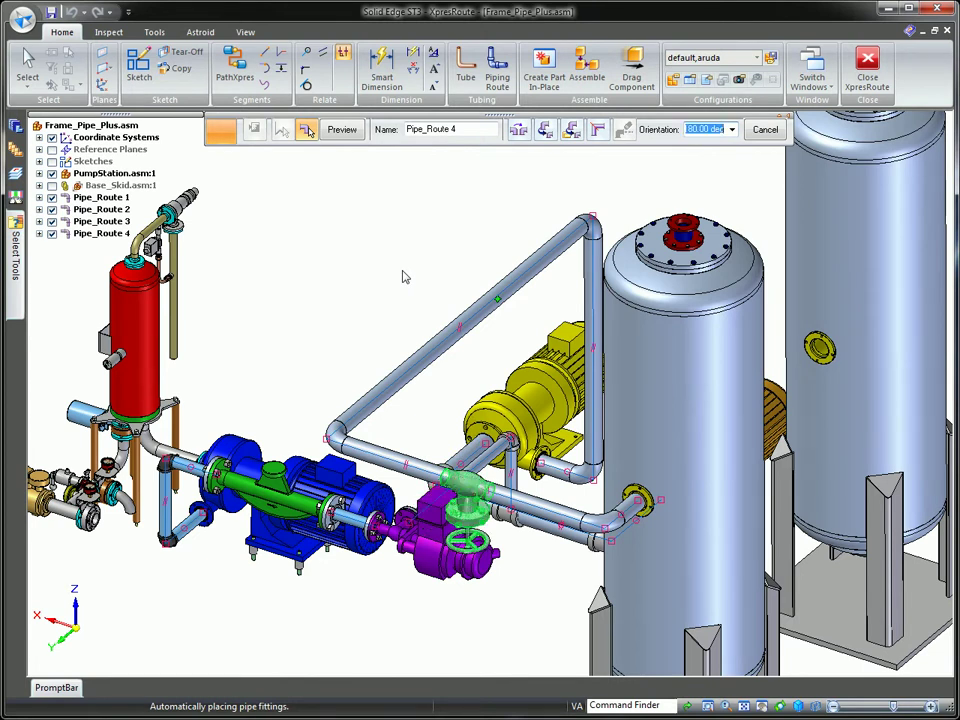
type("90")
key("Return")
type("0")
key("Return")
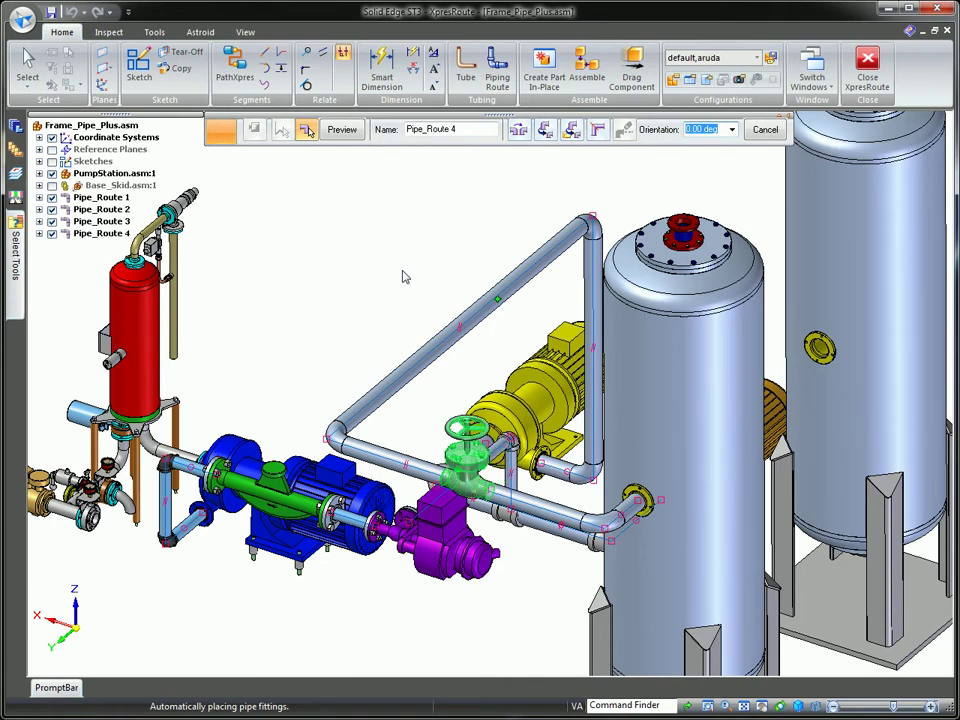
type("270")
key("Return")
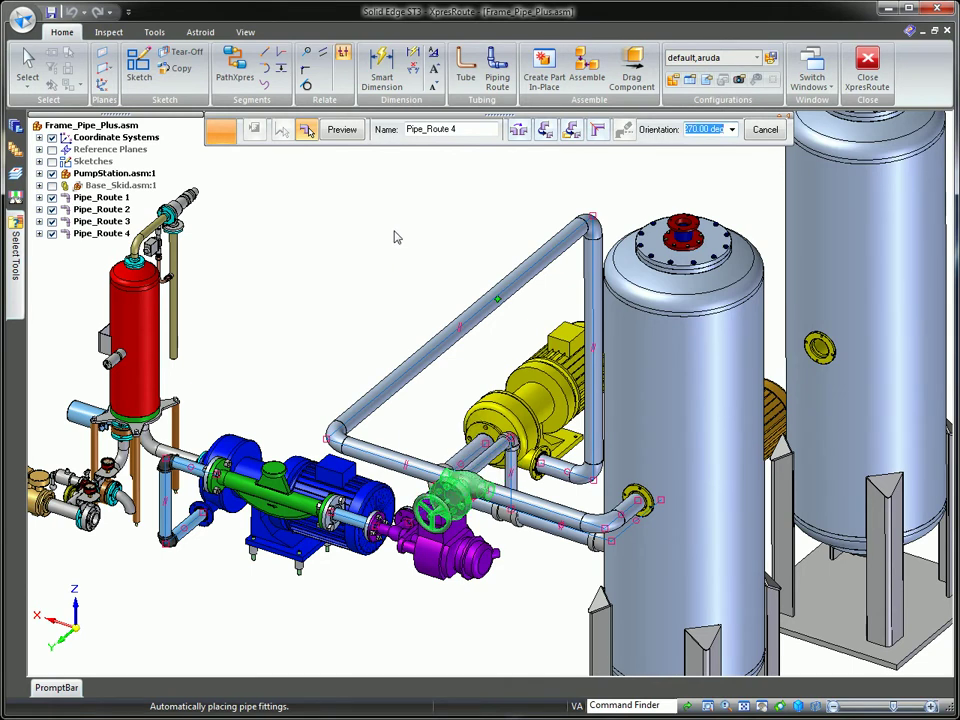
left_click(370, 186)
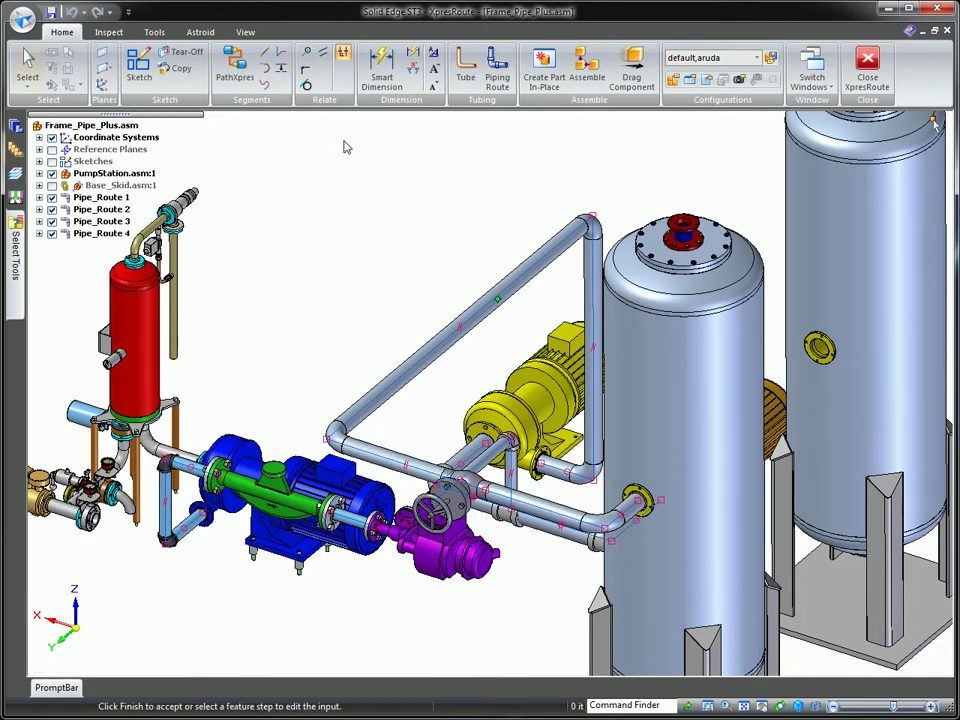
Link the right and left tank top ports with a PathXpres path using 20 in port segments
key("ctrl+i")
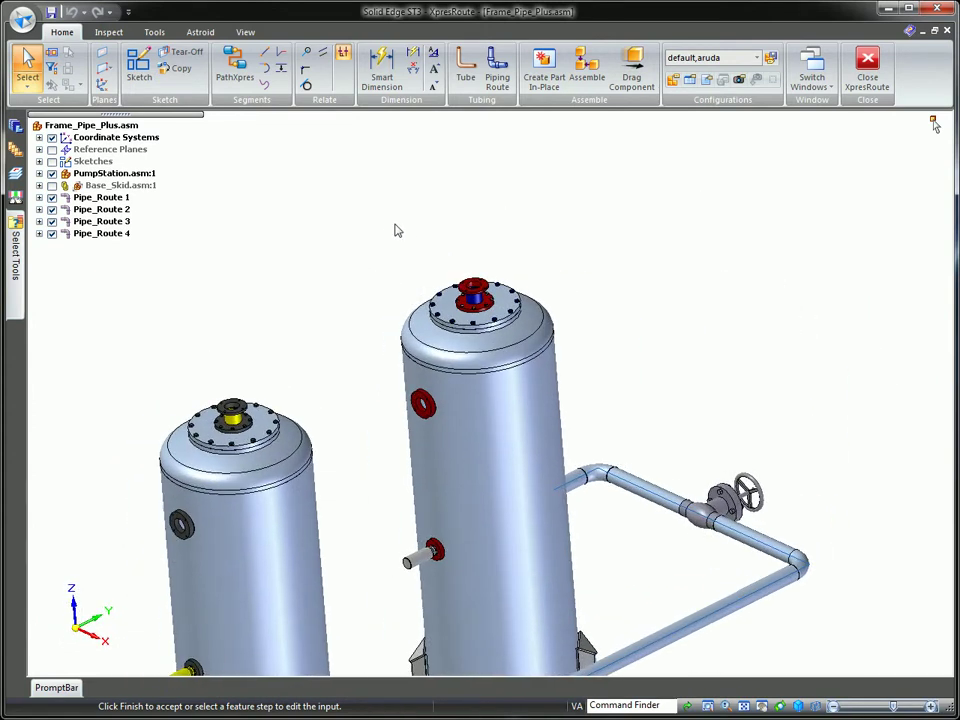
left_click(238, 72)
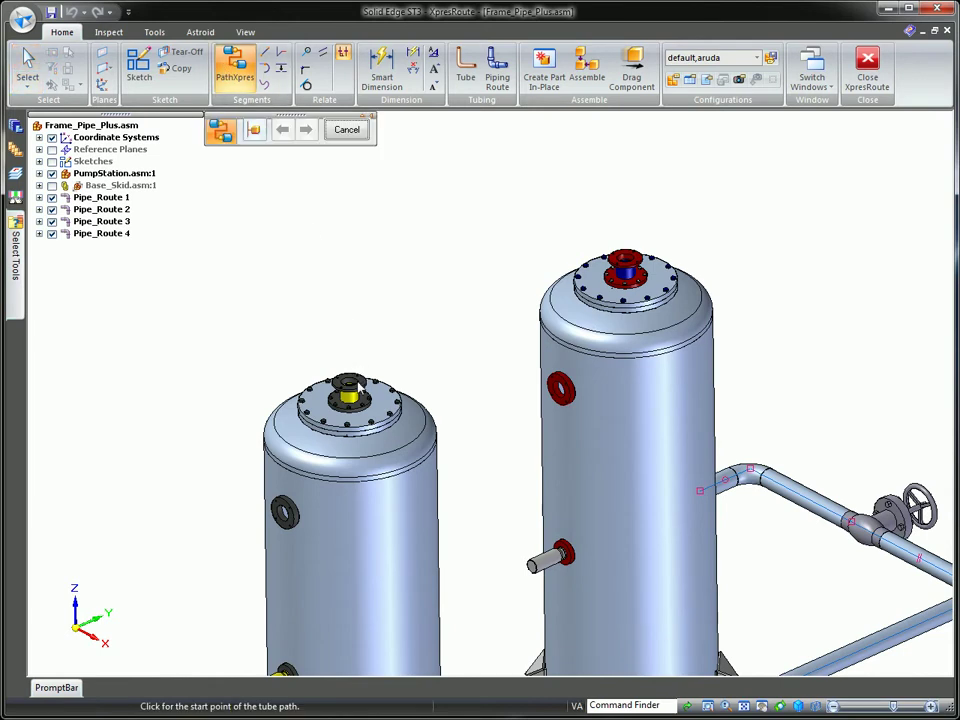
left_click(630, 262)
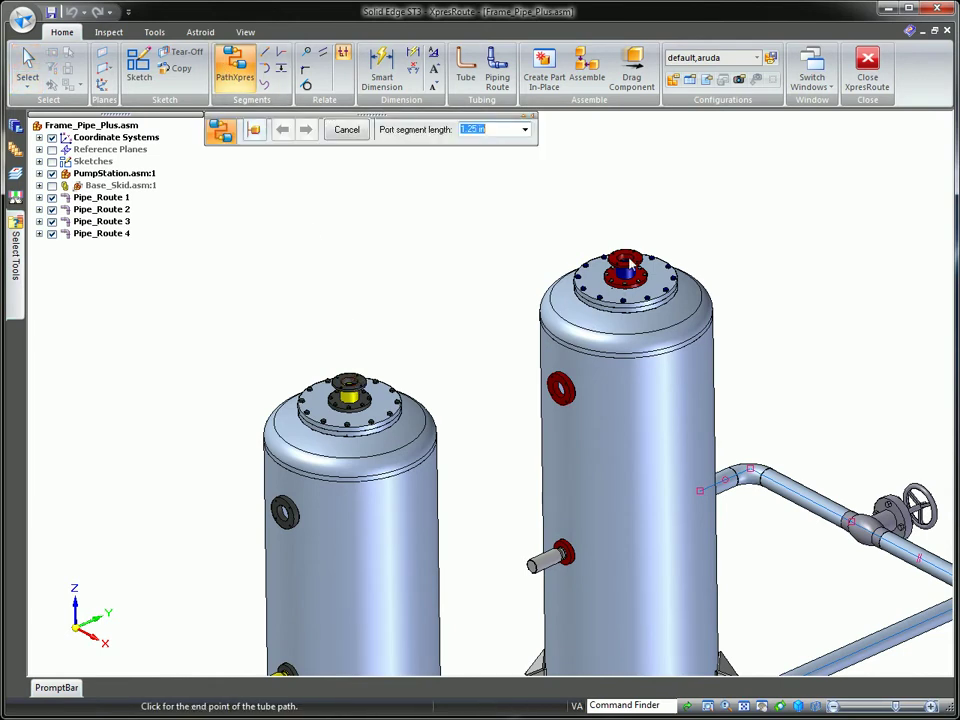
left_click(349, 381)
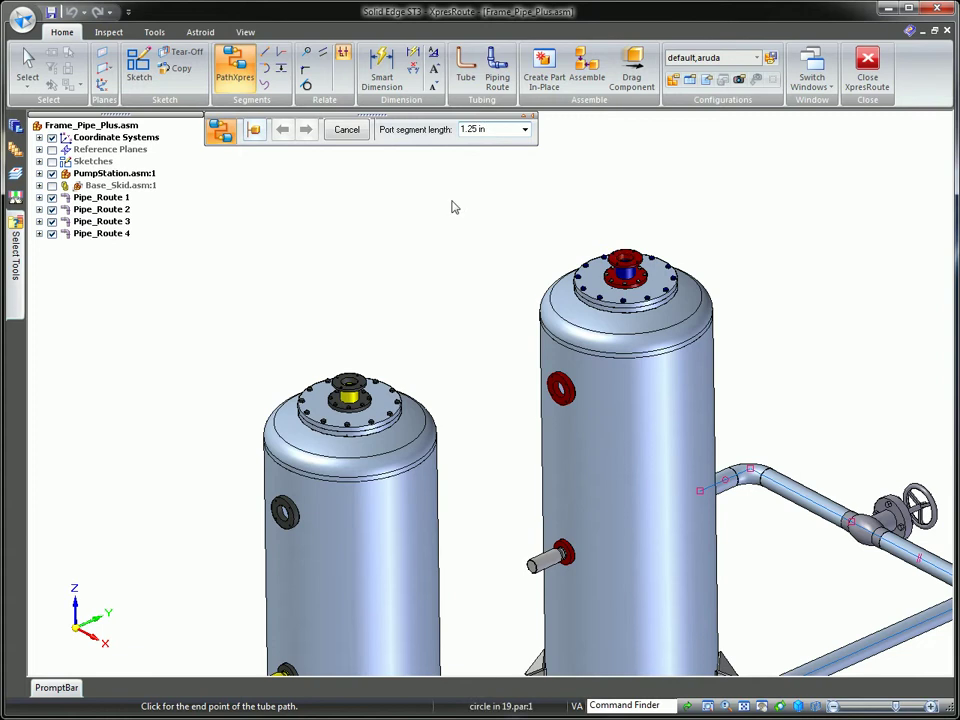
double_click(490, 131)
type("20")
key("Return")
left_click(346, 132)
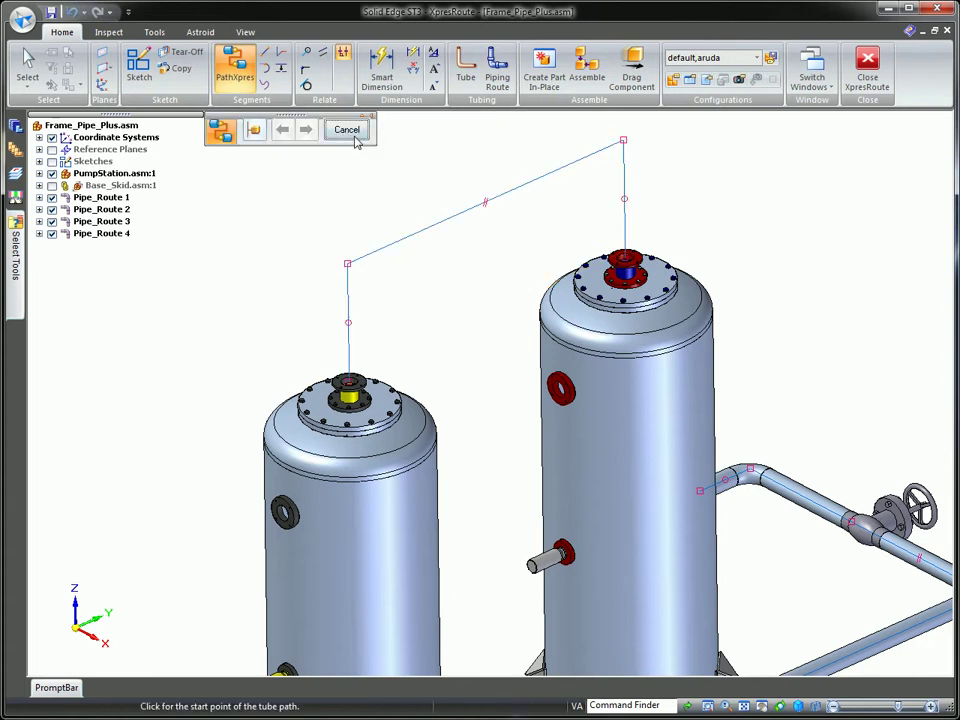
left_click(350, 132)
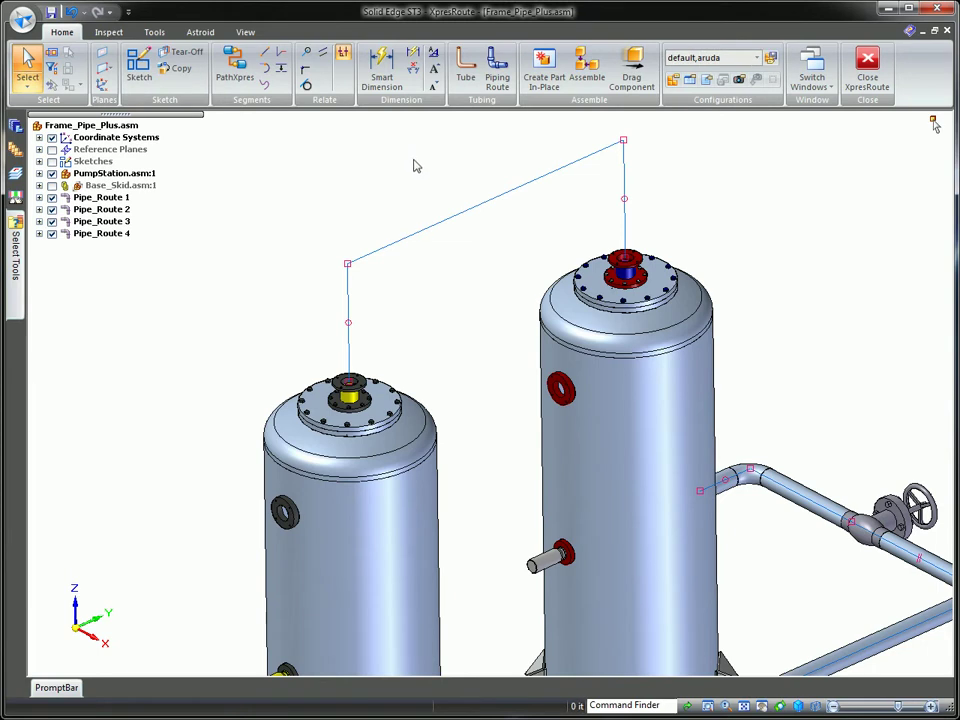
Dimension the top path segment 5 degrees off level against the left tank's riser
left_click(412, 70)
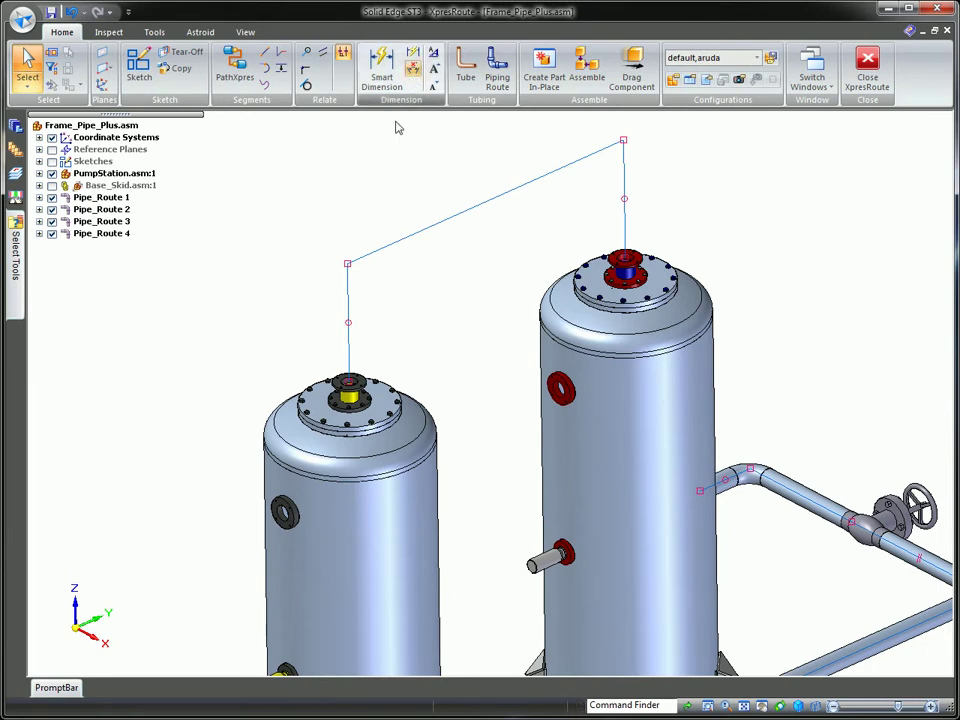
left_click(351, 304)
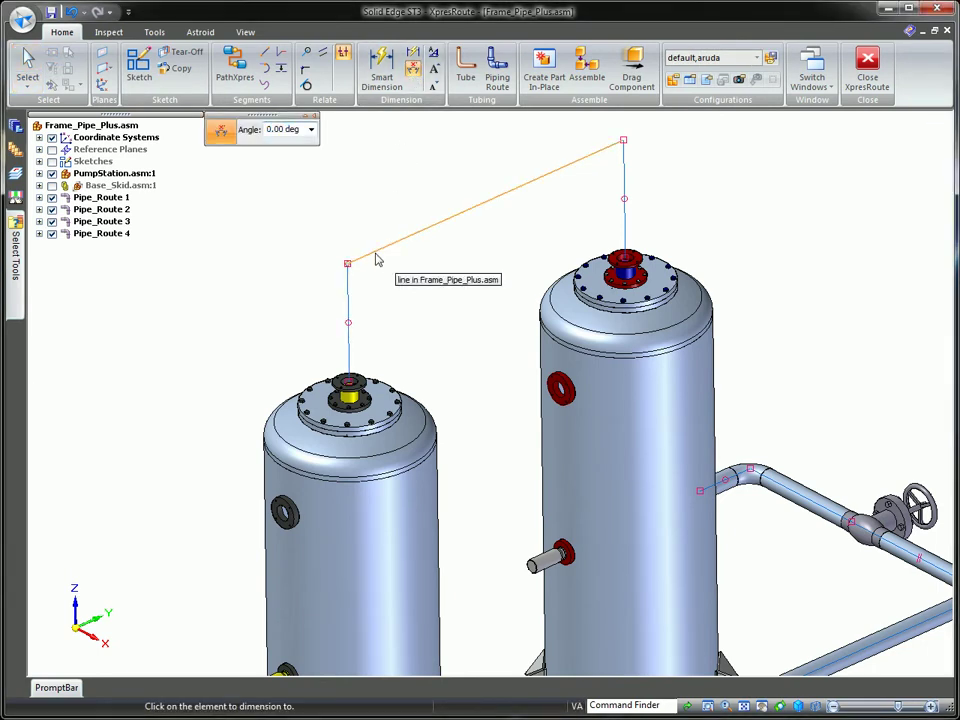
left_click(379, 262)
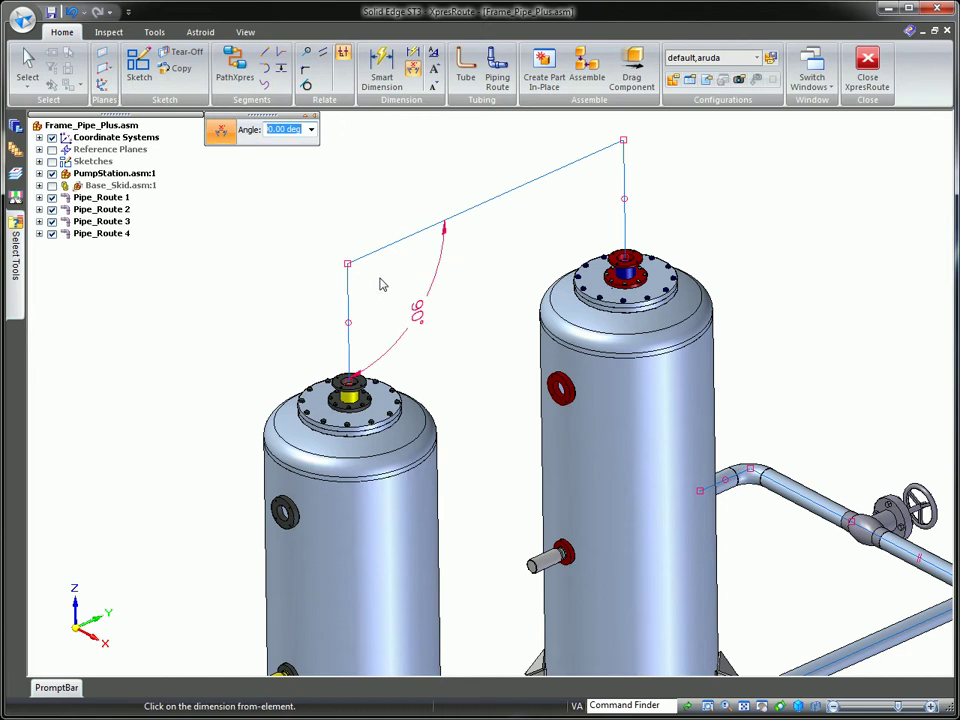
type("5")
key("Return")
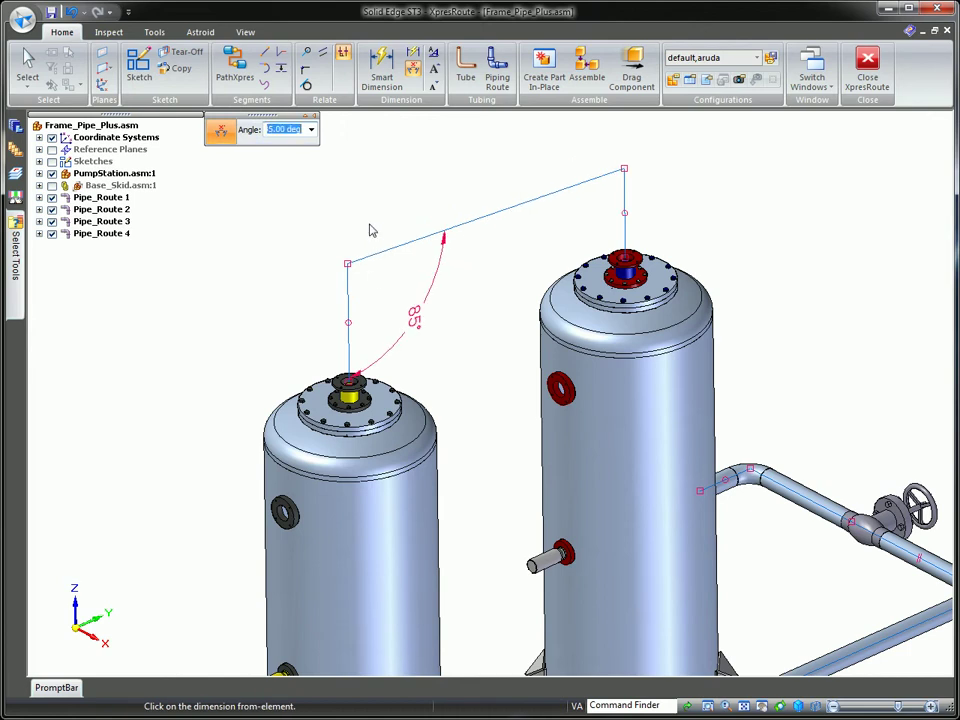
right_click_drag(394, 193, 373, 215)
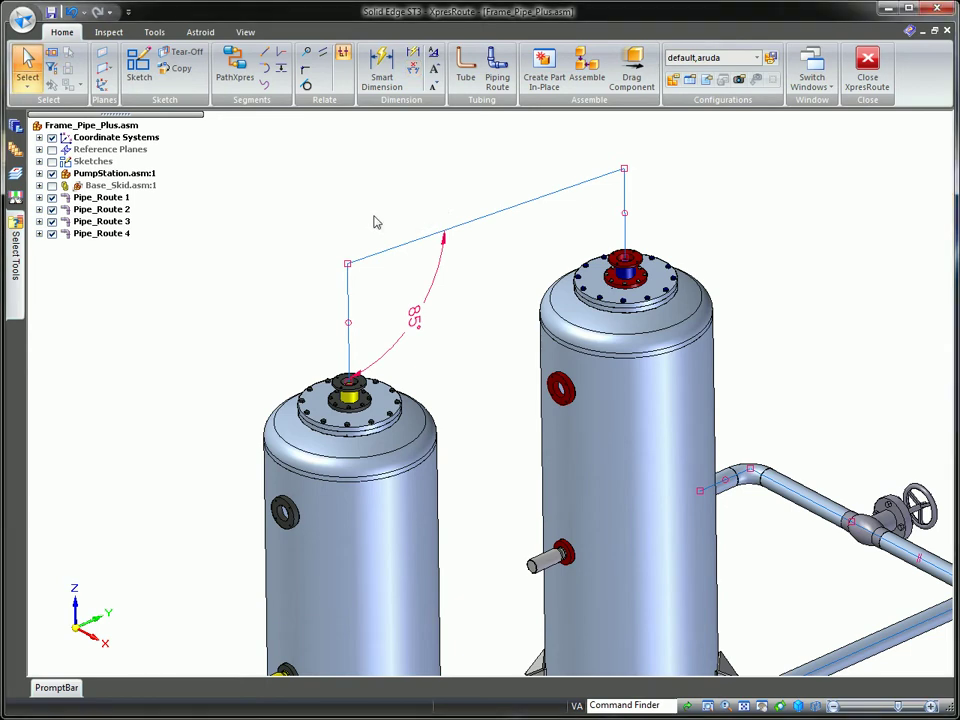
Create Pipe_Route 5 on the path with a maximum gradient of 18 and preview it
left_click(547, 195)
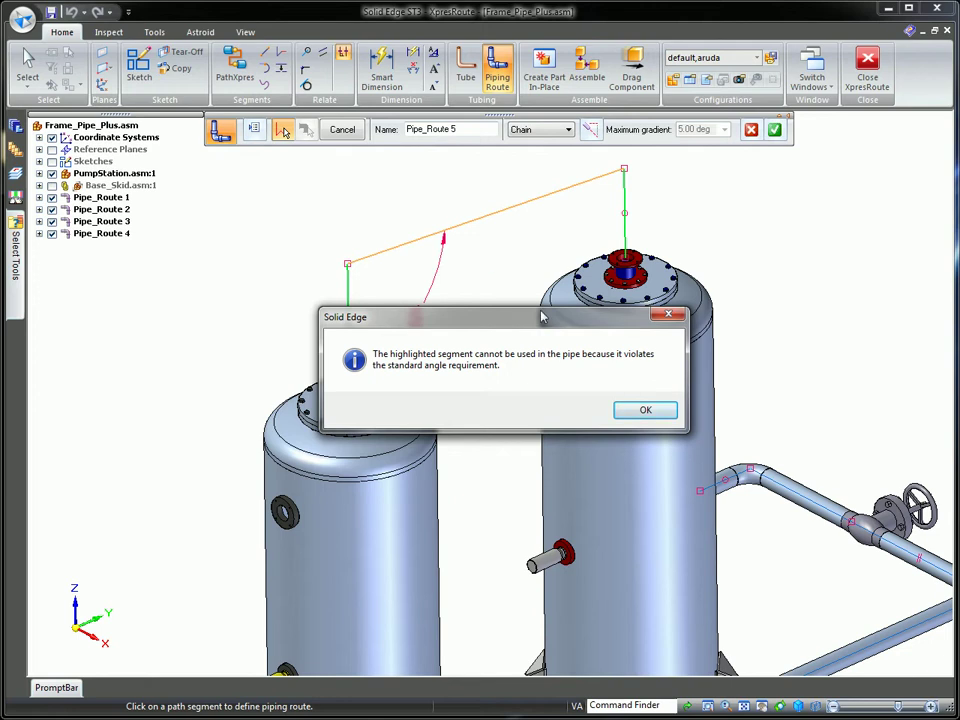
left_click(645, 410)
left_click(591, 131)
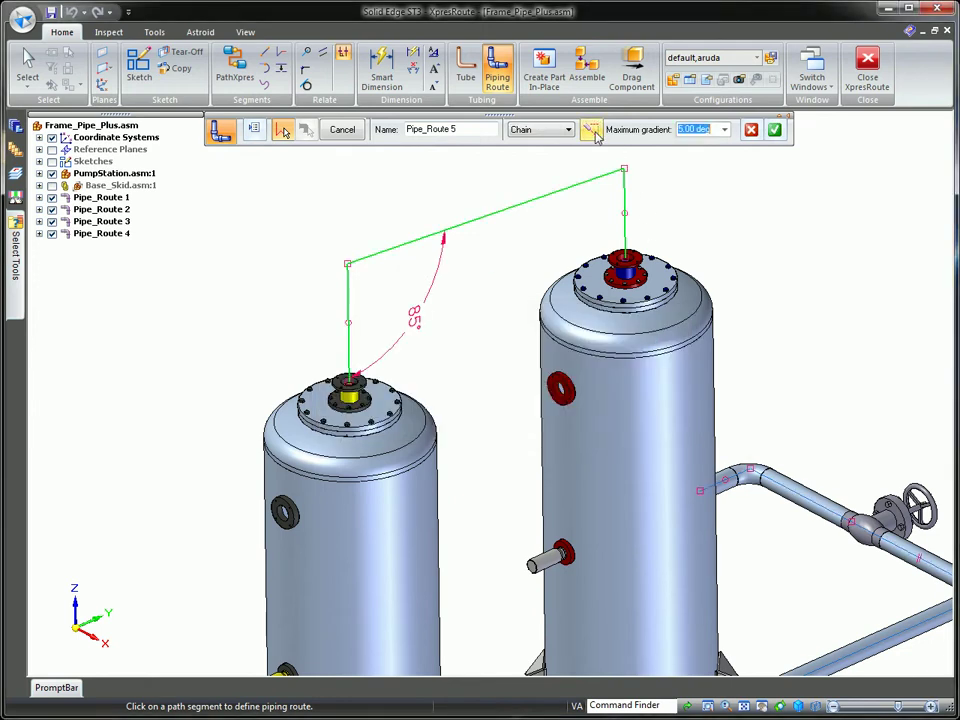
type("18")
key("Return")
key("Return")
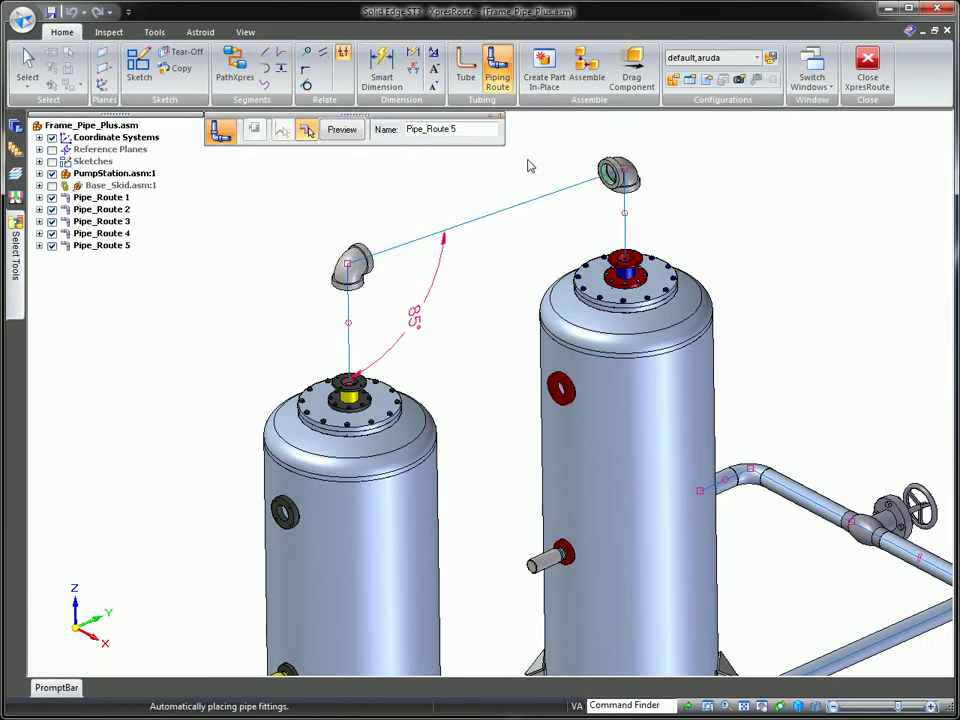
left_click(350, 134)
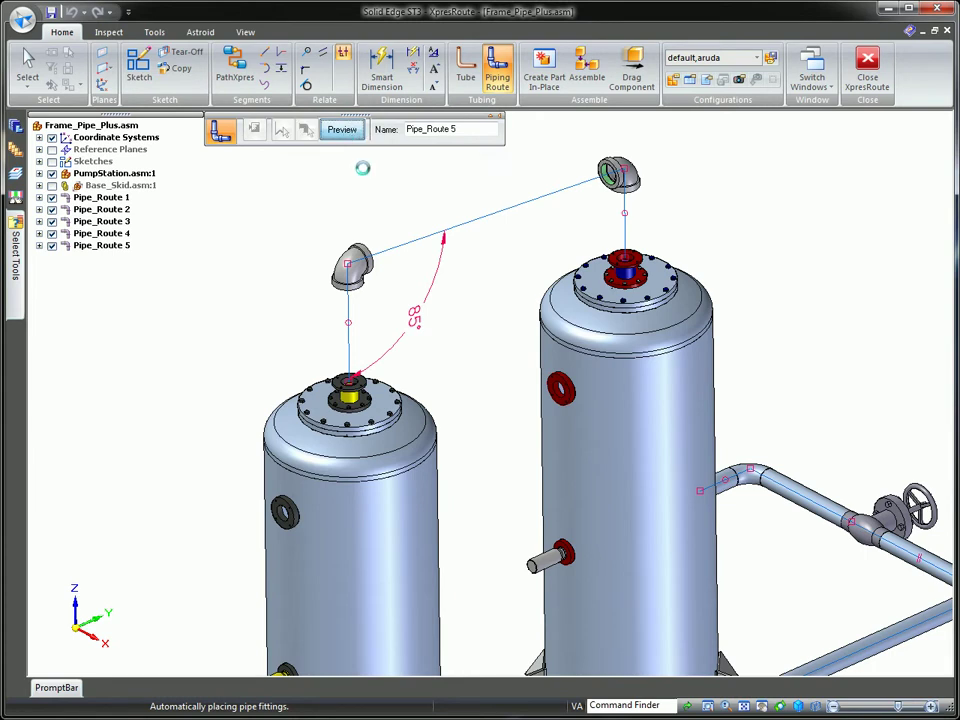
Finish the pipe route as solid pipe, change its 85° angle dimension to 80°, and fit the plant
left_click(352, 134)
key("Escape")
left_click(420, 318)
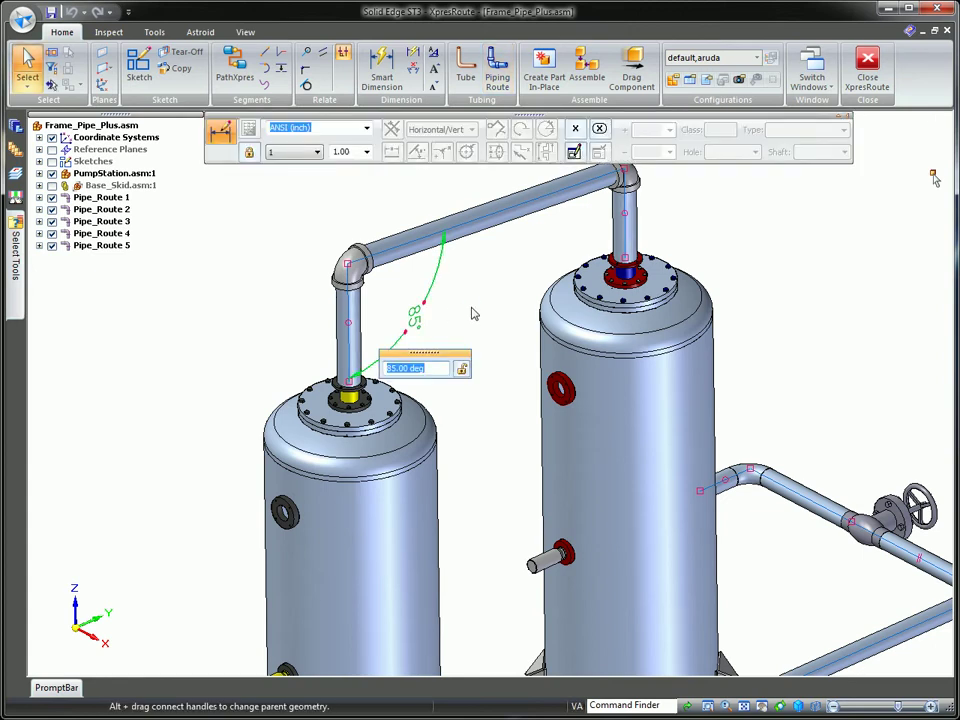
type("80")
key("Return")
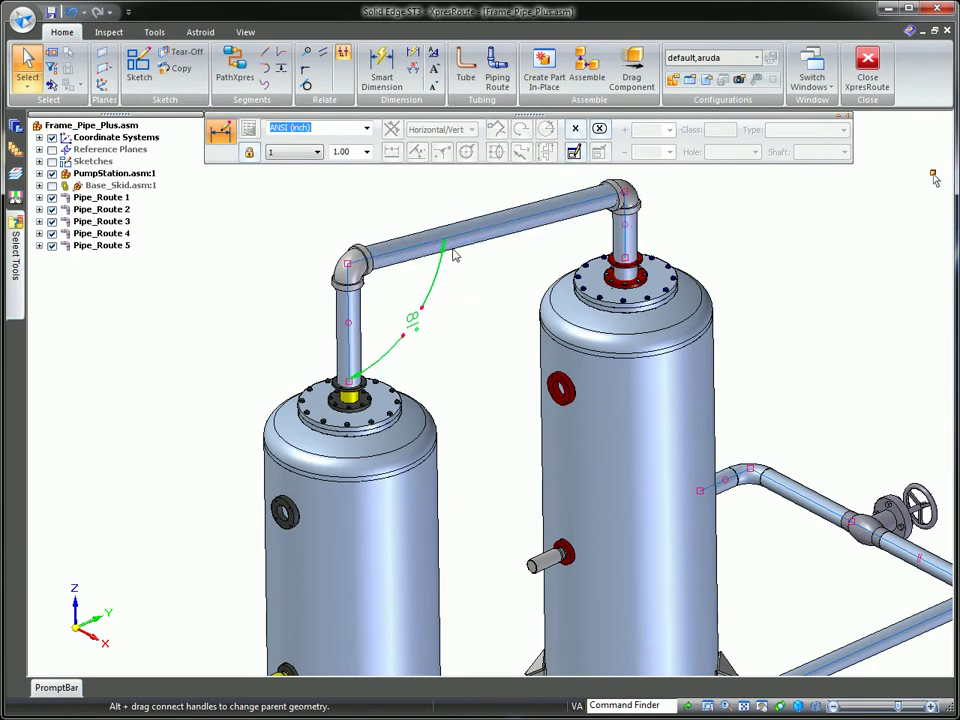
key("Escape")
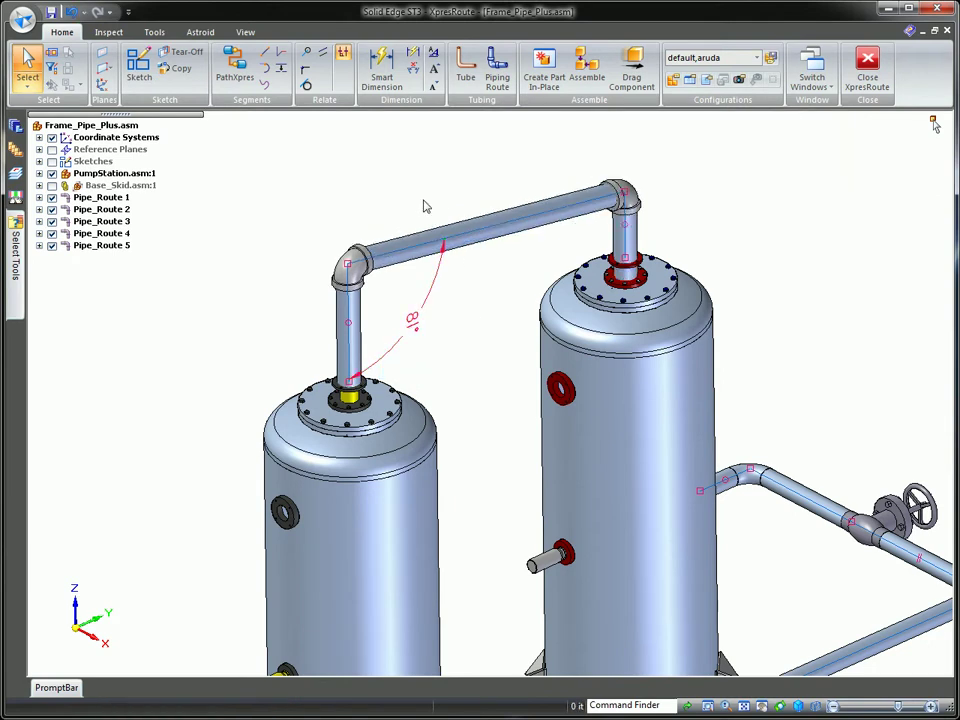
right_click_drag(440, 180, 439, 135)
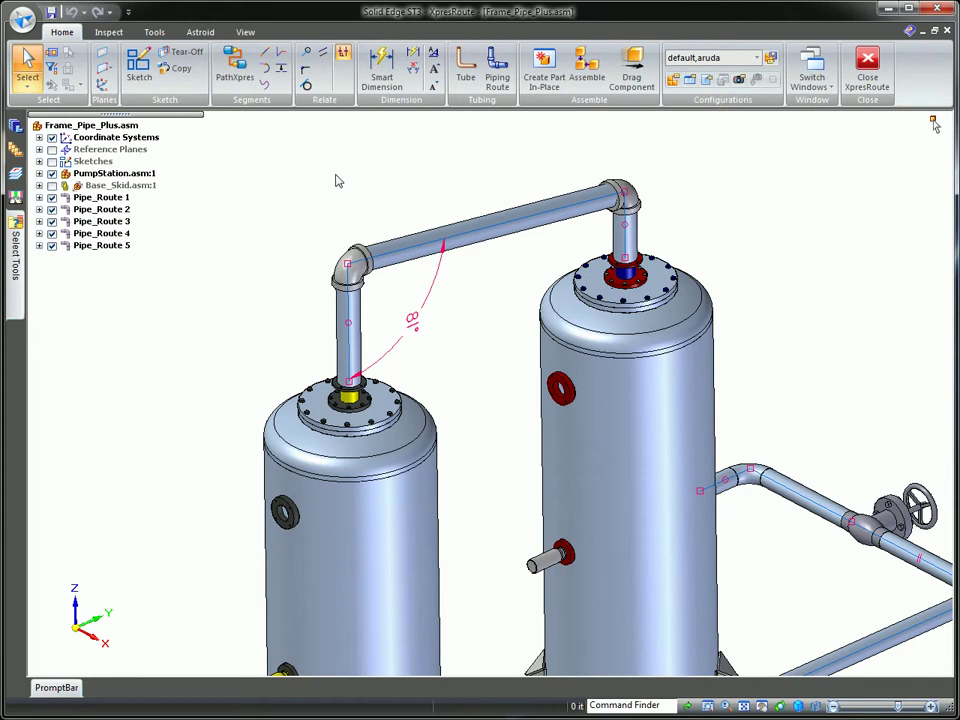
key("ctrl+i")
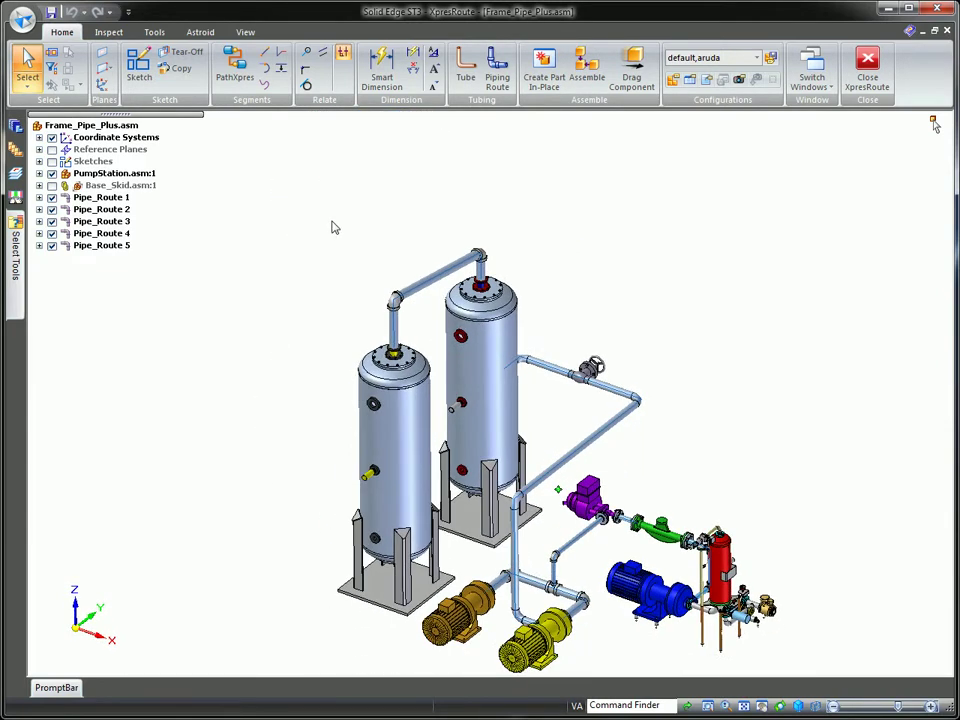
Apply the 2-Base_Frame configuration and accept the removed-parts warning
left_click(746, 63)
left_click(714, 102)
left_click(762, 171)
left_click(630, 402)
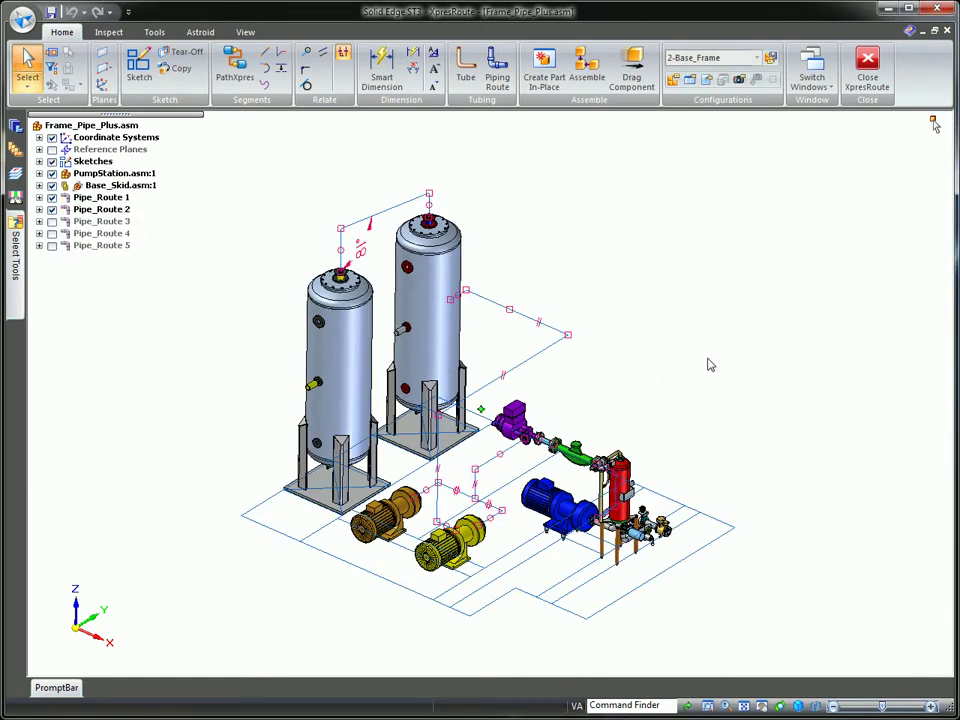
Edit Base_Skid.asm in place and enter the Frame Design environment
right_click(150, 186)
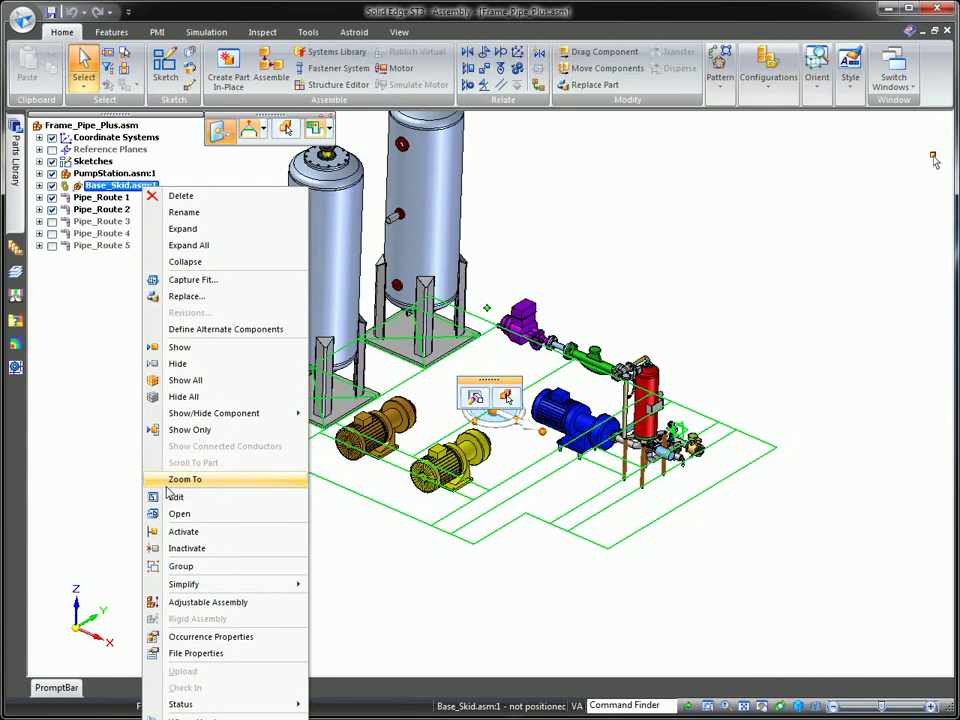
left_click(168, 497)
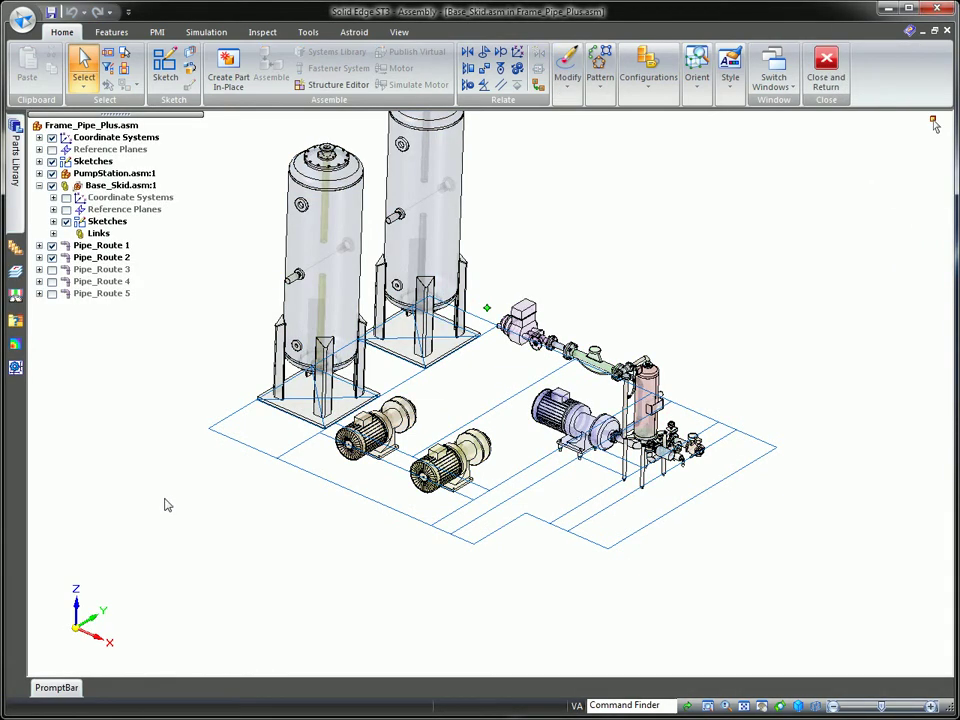
right_click(589, 155)
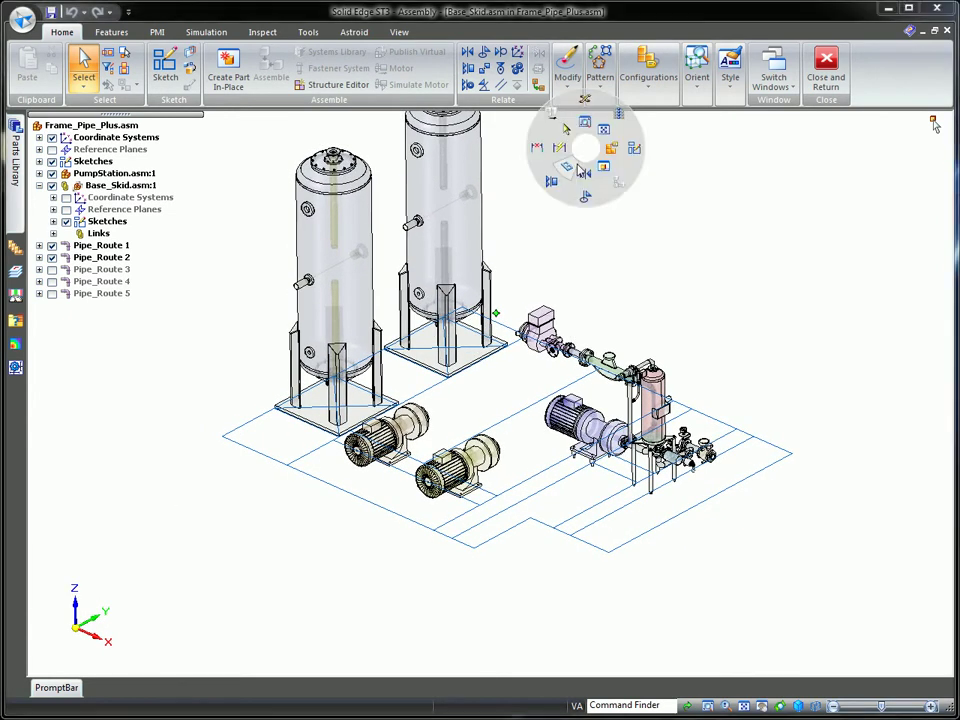
left_click(581, 170)
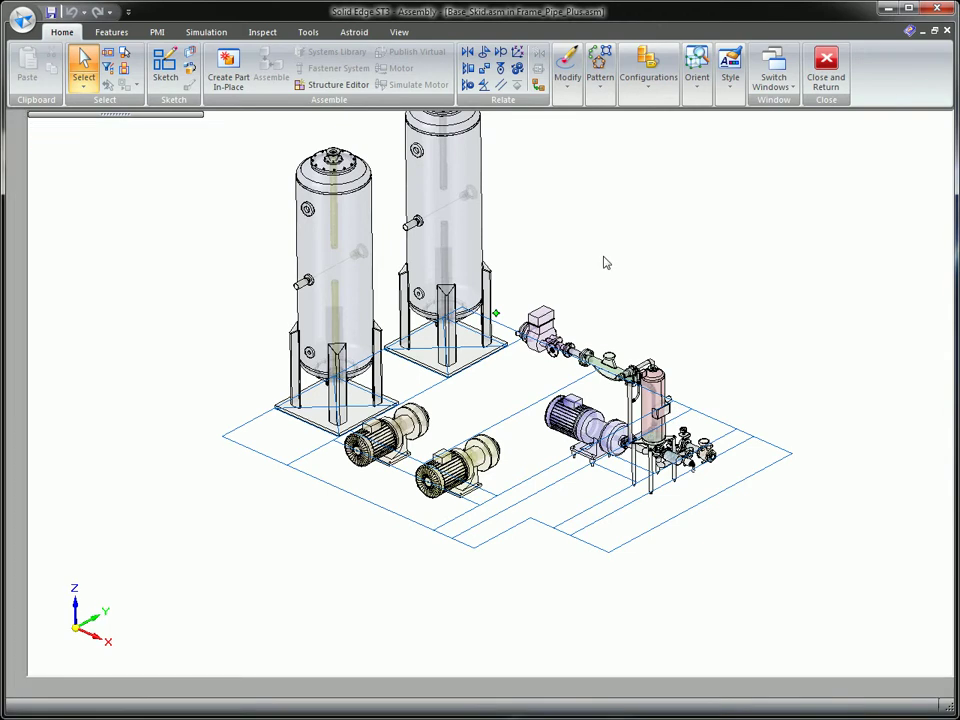
Create a C-Channel 80x45 frame along the chained outer perimeter sketch, with default frame options
right_click(660, 279)
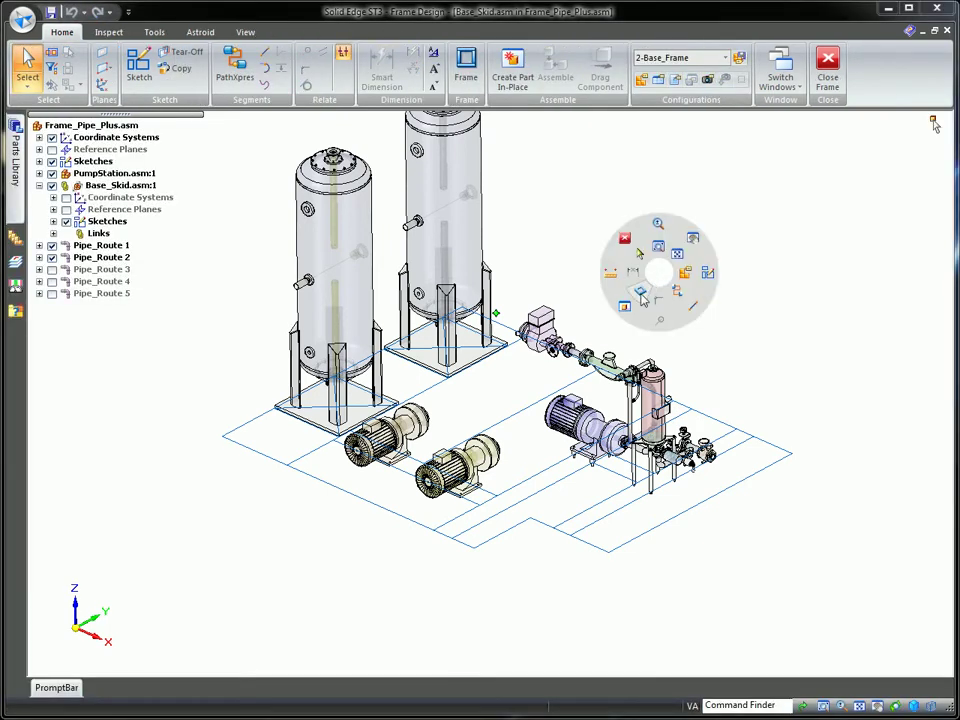
left_click(641, 293)
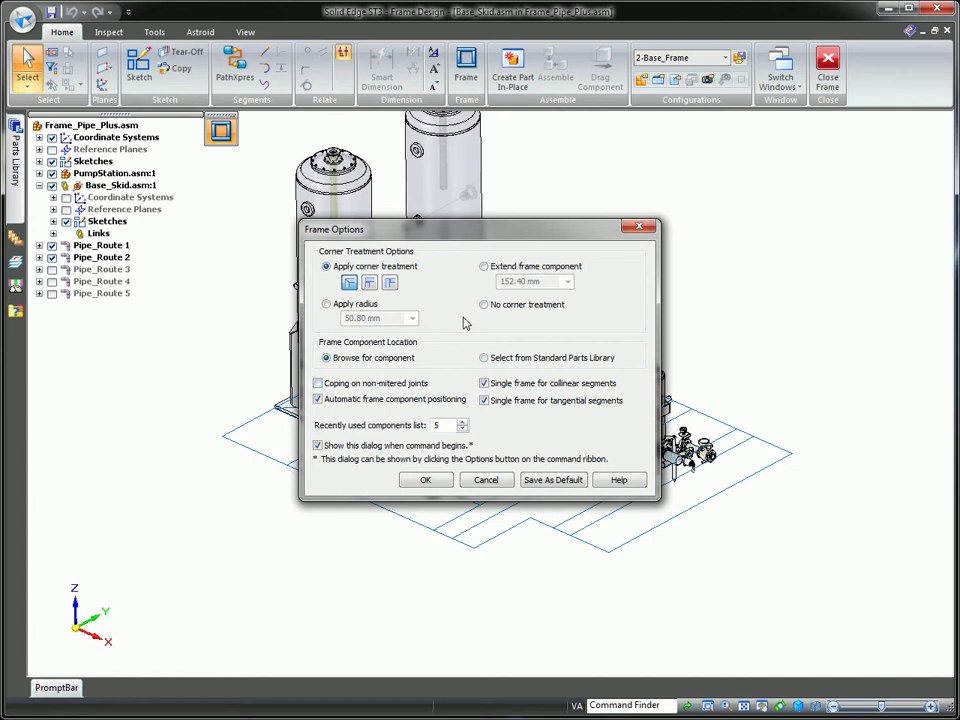
left_click(425, 480)
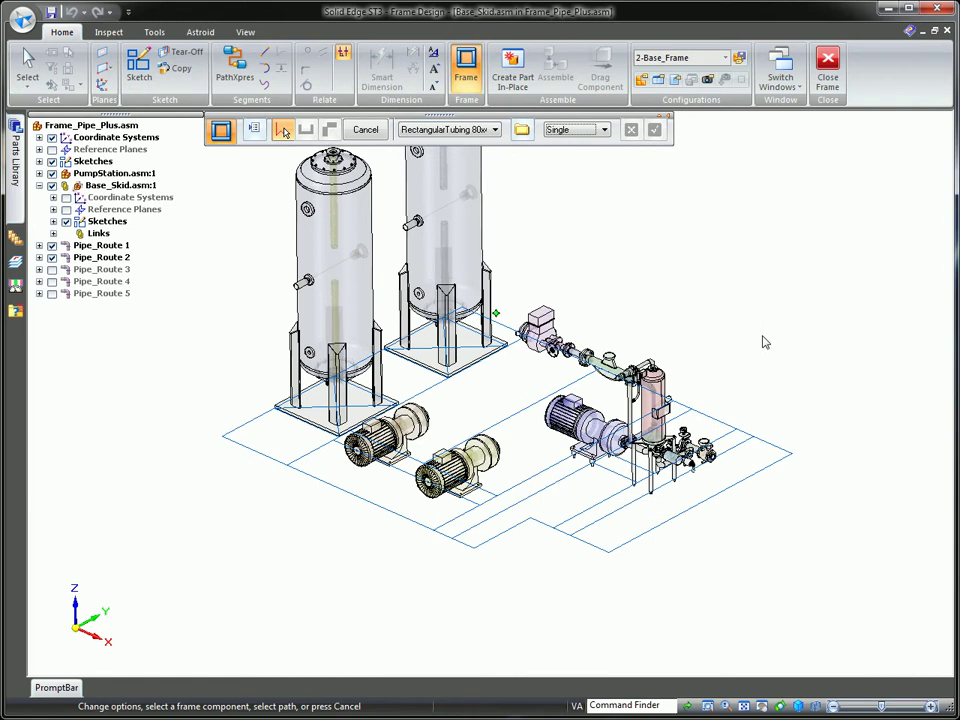
left_click(600, 129)
left_click(568, 151)
left_click(792, 455)
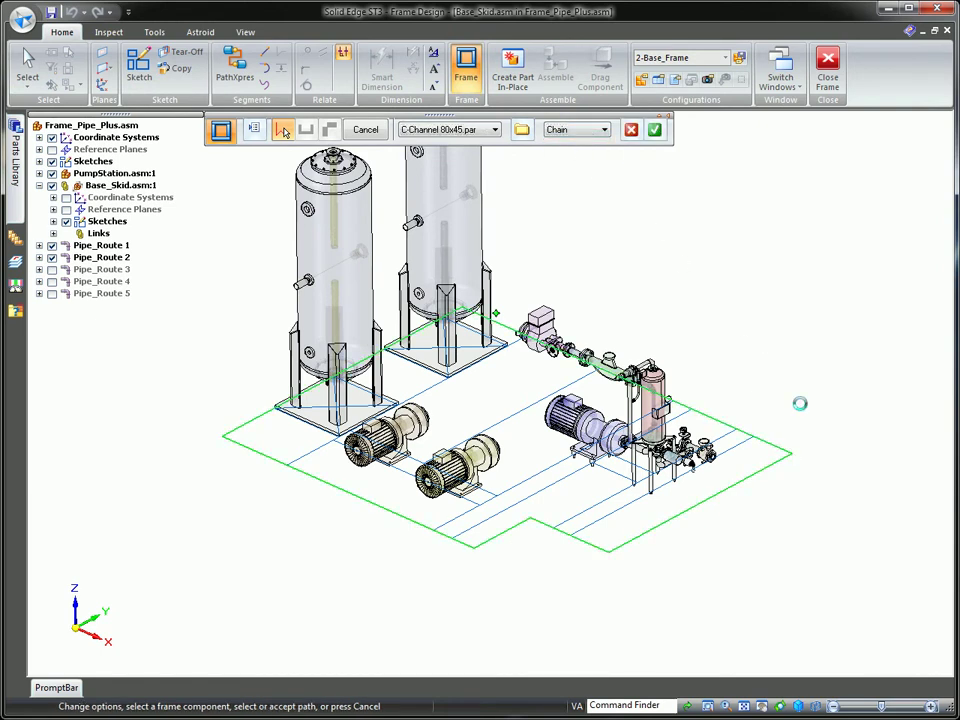
right_click(800, 403)
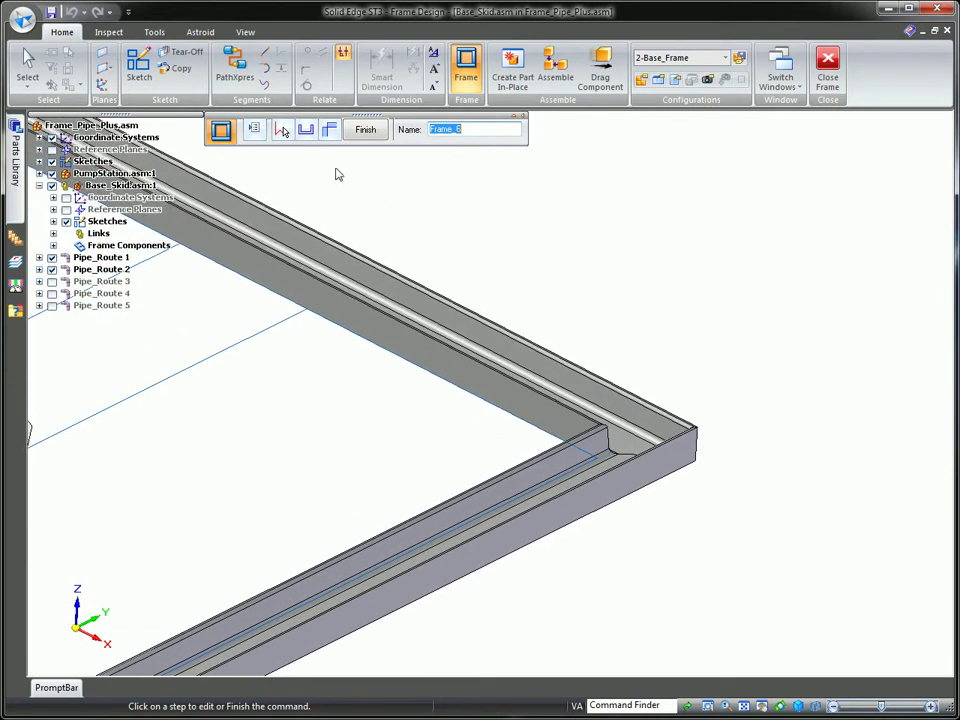
Set the perimeter channel cross-section orientation to 90 degrees
left_click(306, 130)
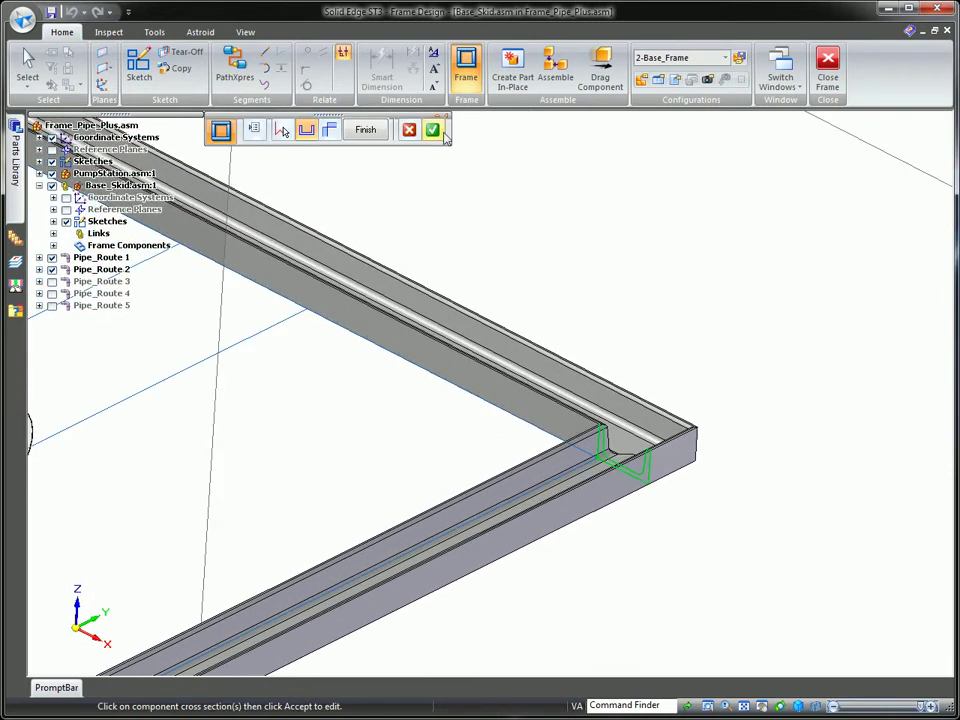
left_click(432, 130)
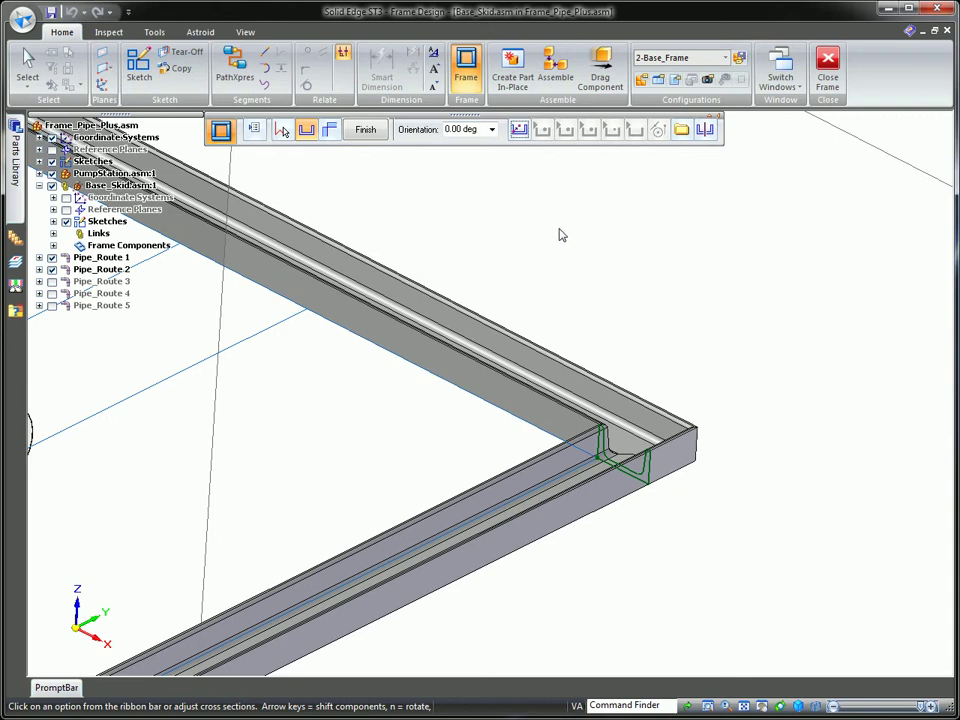
left_click(491, 135)
type("90")
key("Return")
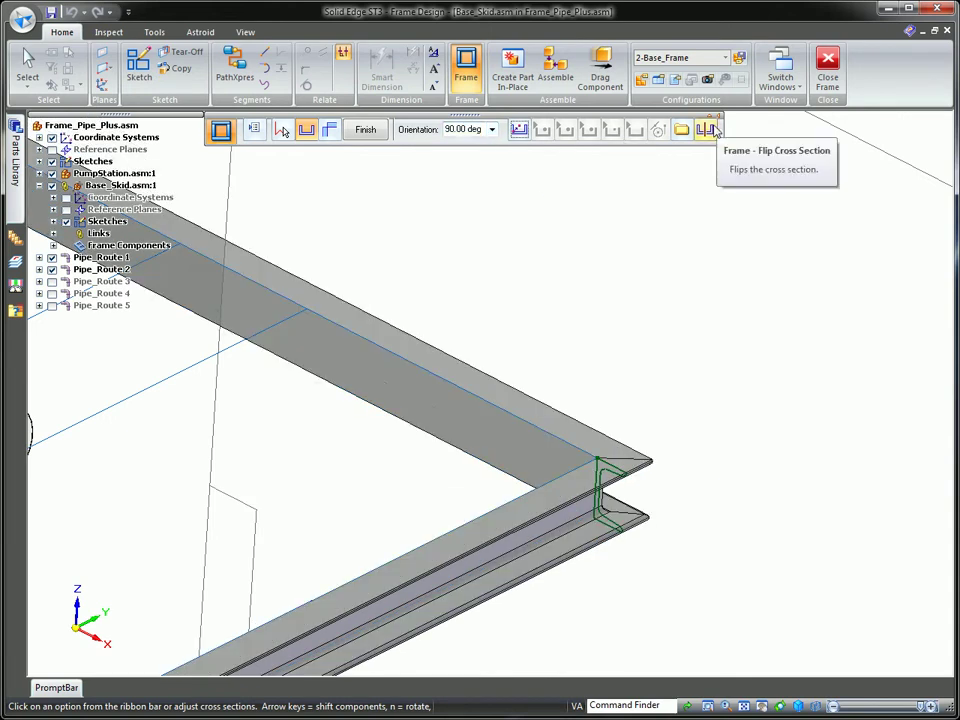
Flip the channel cross-section, place its origin at the corner keypoint, and finish the frame
left_click(706, 130)
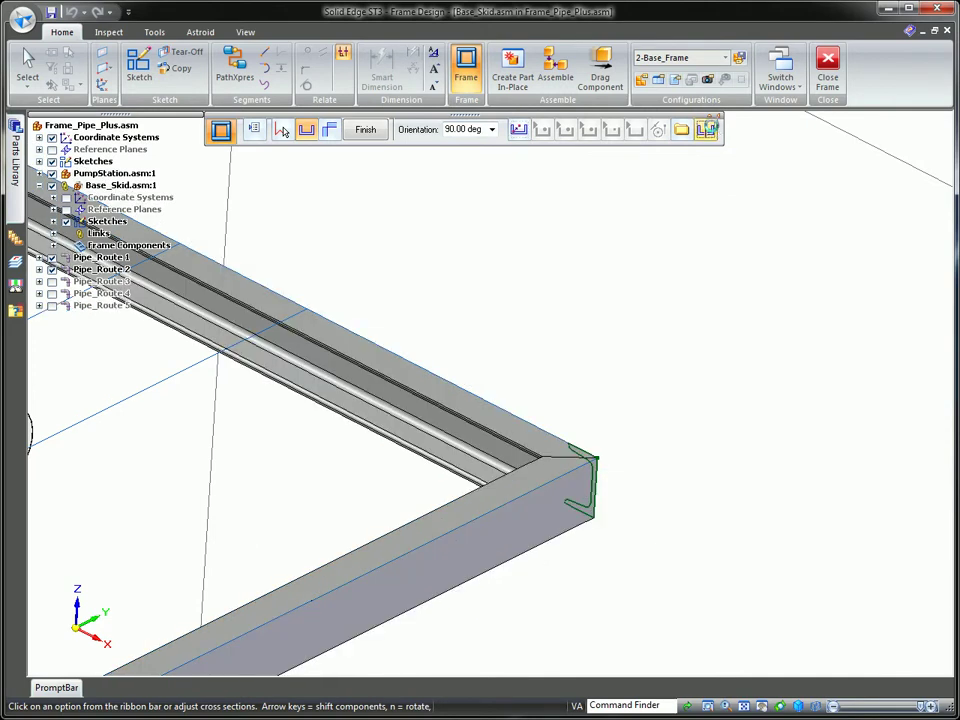
left_click(710, 130)
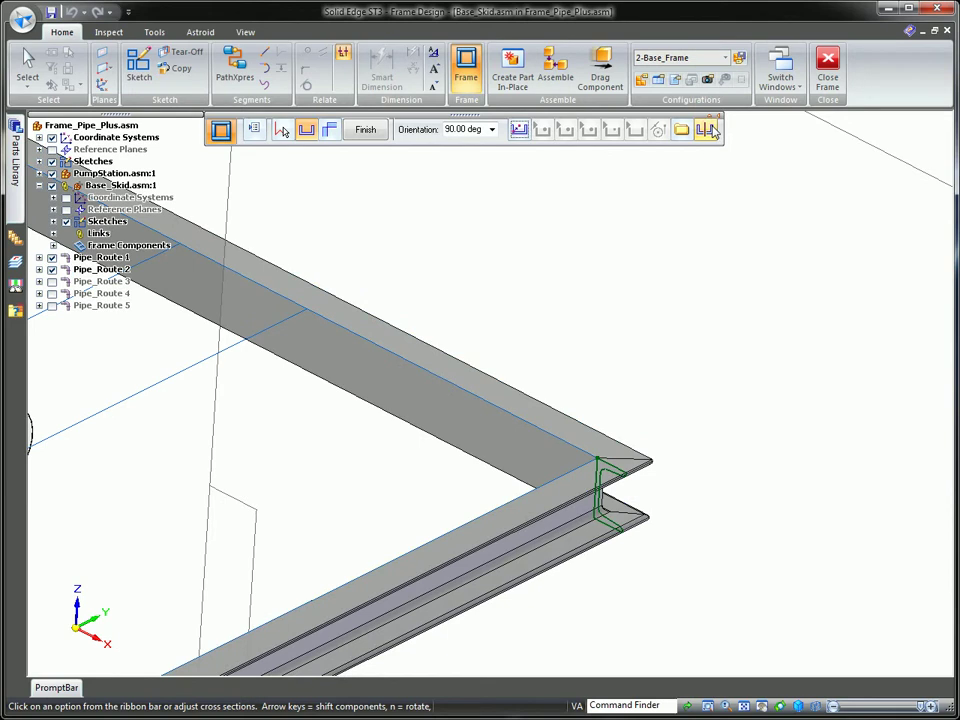
left_click(522, 131)
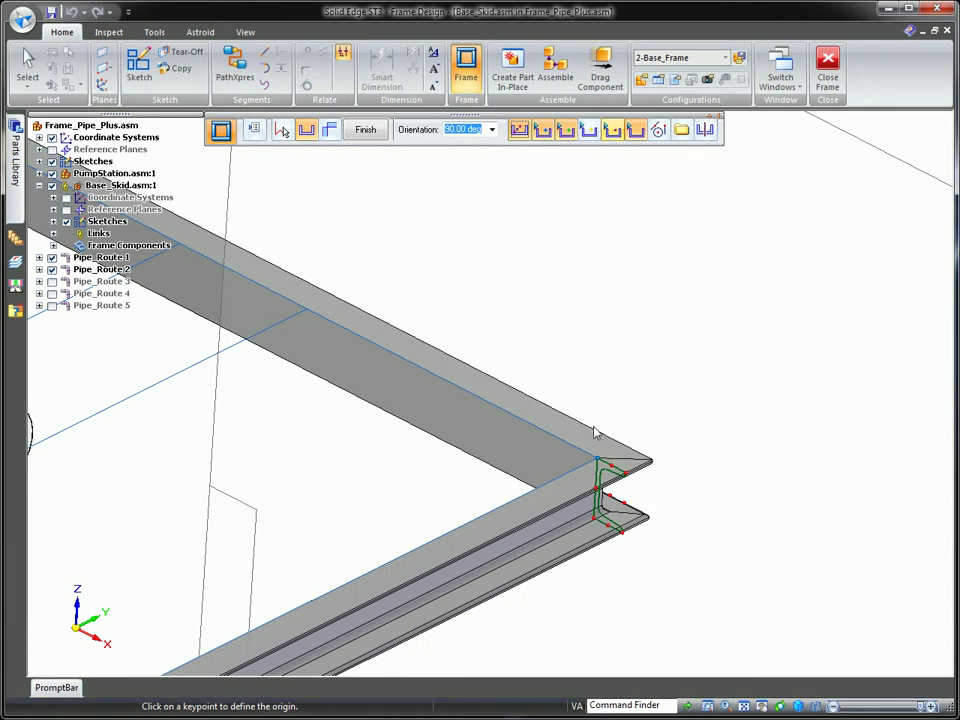
left_click(613, 468)
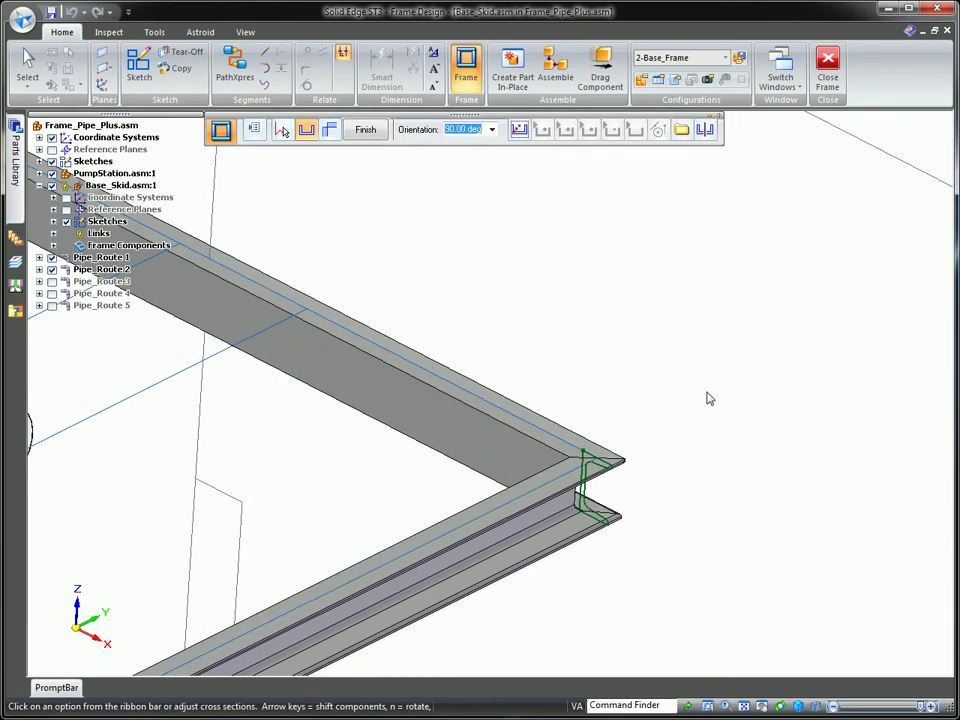
left_click(370, 131)
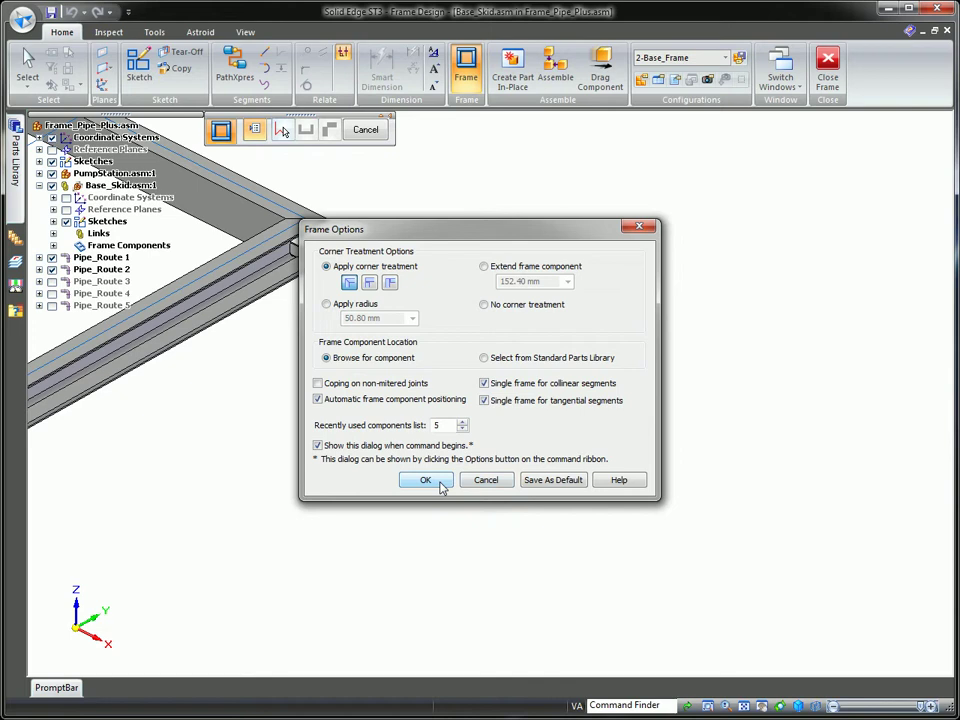
Create I-Beam 90x52 members along the skid's interior cross-member sketch lines
left_click(427, 481)
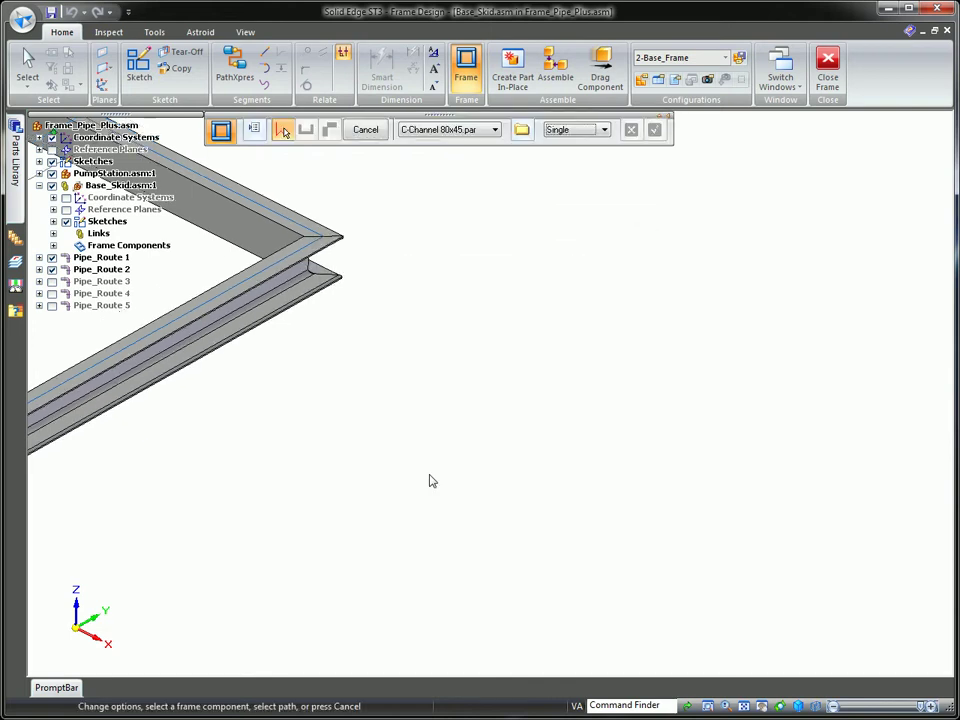
left_click(455, 129)
left_click(465, 163)
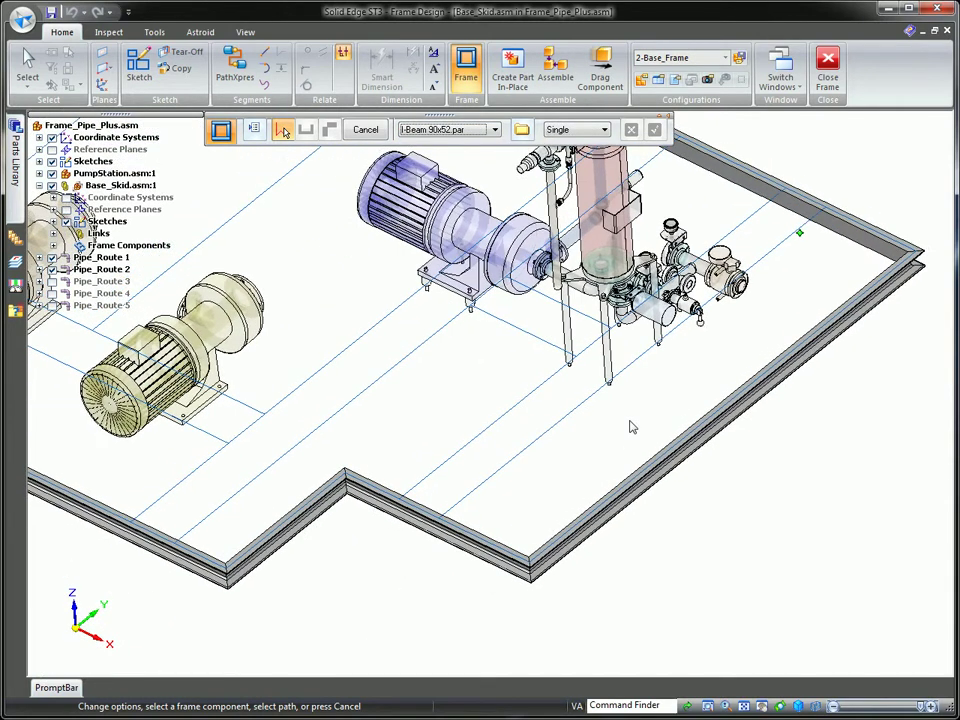
left_click(367, 246)
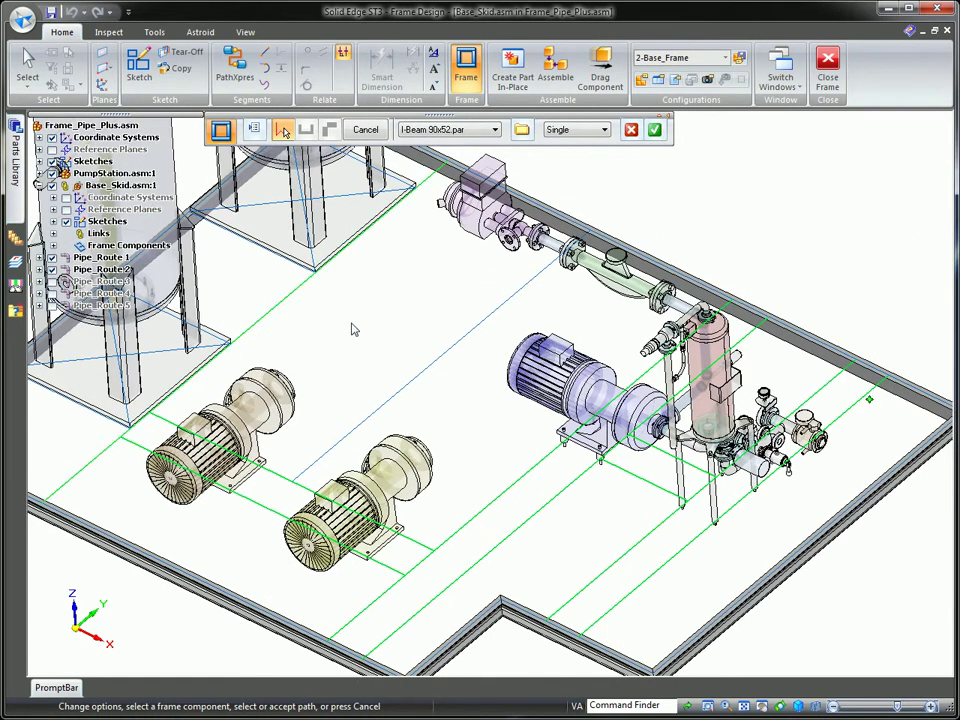
left_click(654, 130)
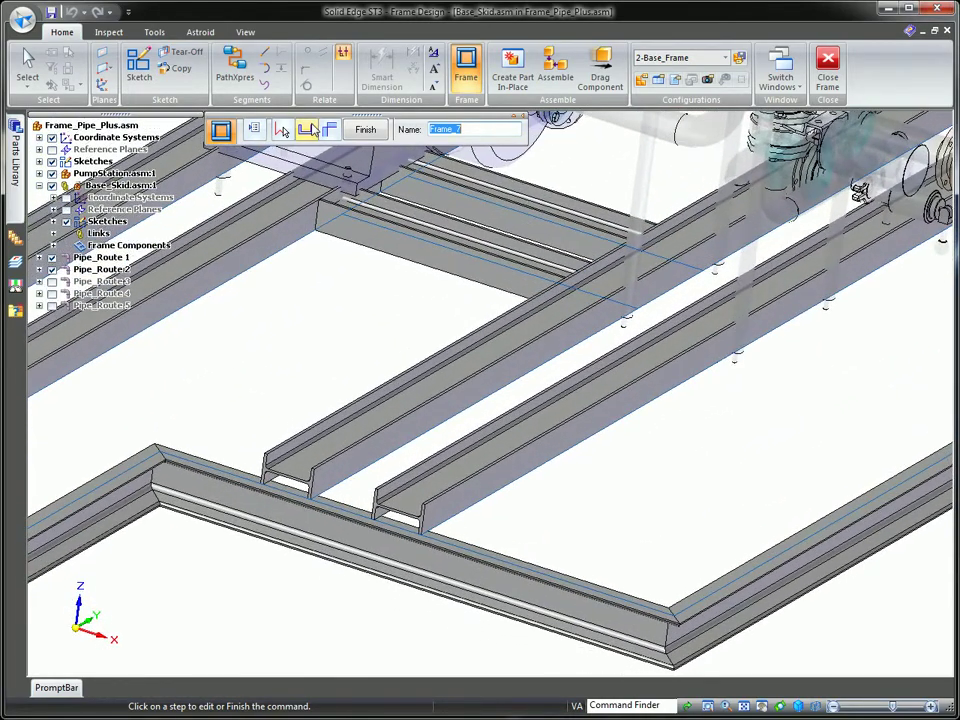
Set the I-beam cross-section orientation to 0 degrees
left_click(306, 129)
left_click(330, 205)
left_click(401, 129)
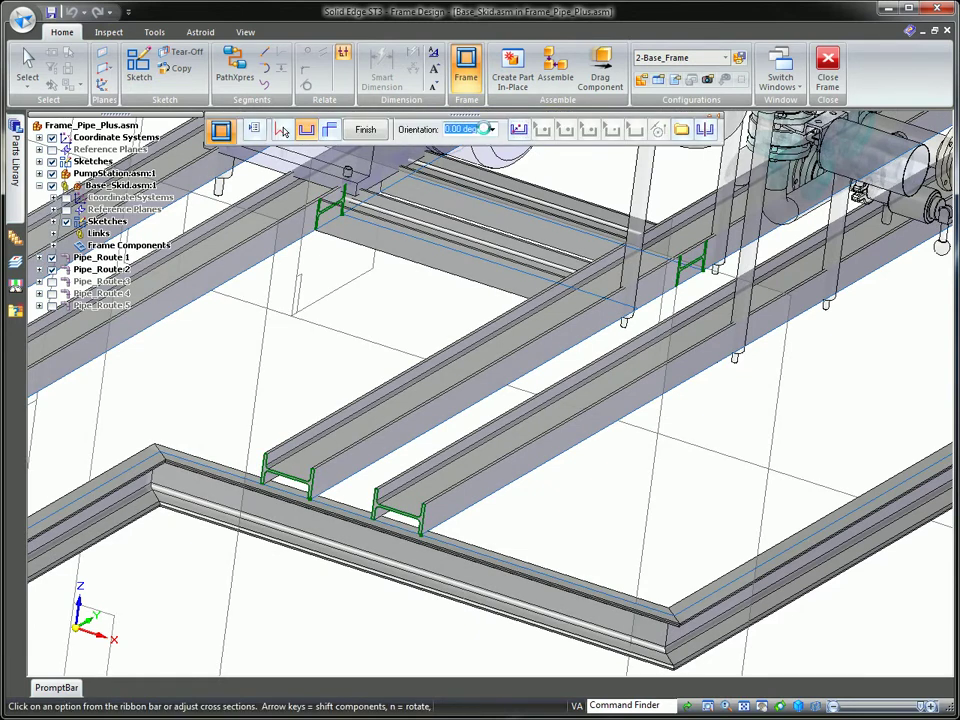
type("0")
key("Return")
Reposition the I-beam profile origin to its top keypoint
left_click(522, 132)
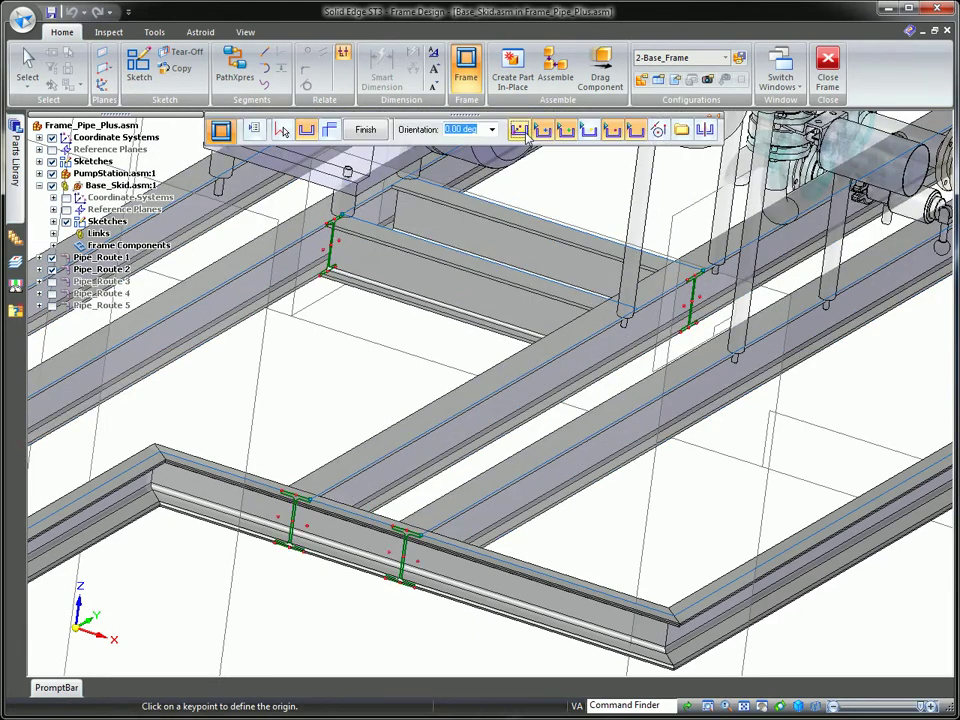
scroll(530, 190, "up", 3)
scroll(519, 208, "up", 2)
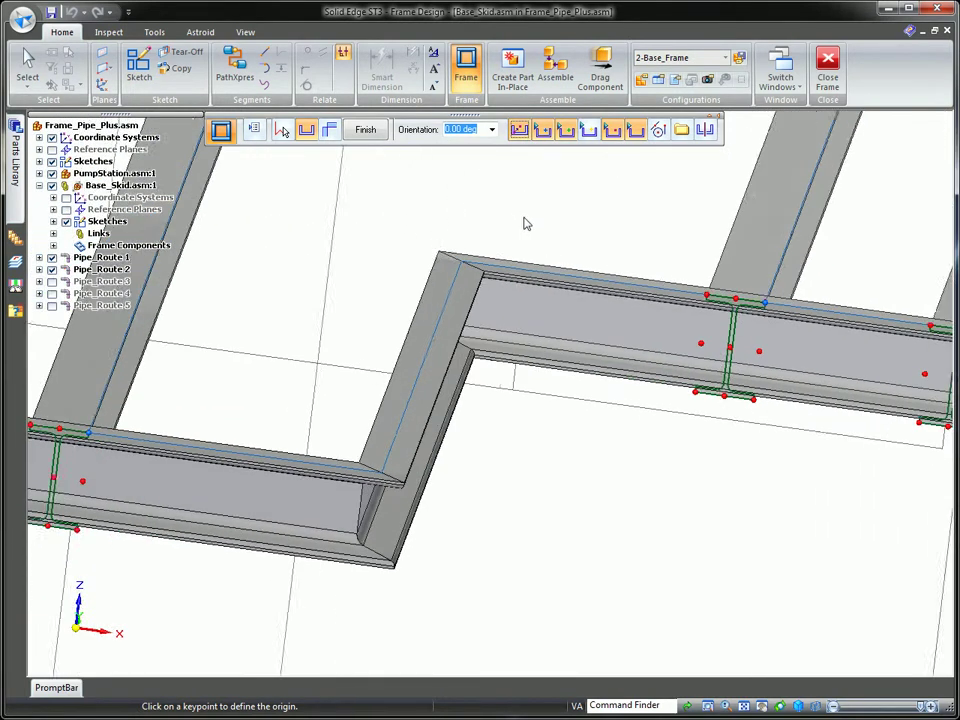
mouse_move(575, 242)
middle_mouse_down()
mouse_move(565, 387)
mouse_move(467, 508)
mouse_move(392, 568)
middle_mouse_up()
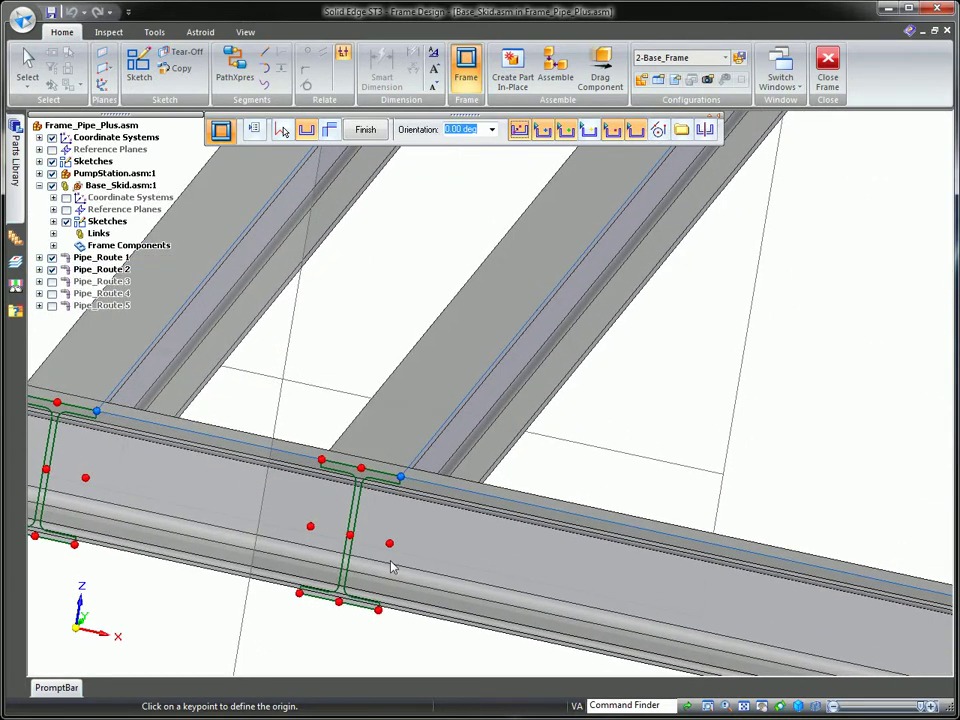
left_click(372, 485)
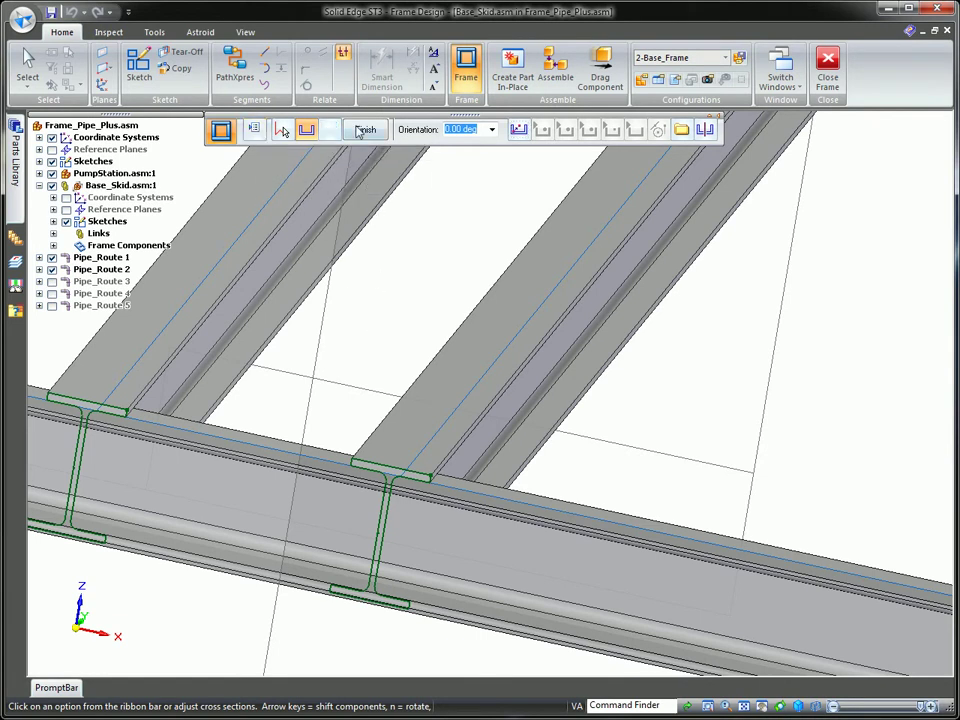
Finish the I-beam cross-member frame, dismissing the new frame options
left_click(359, 132)
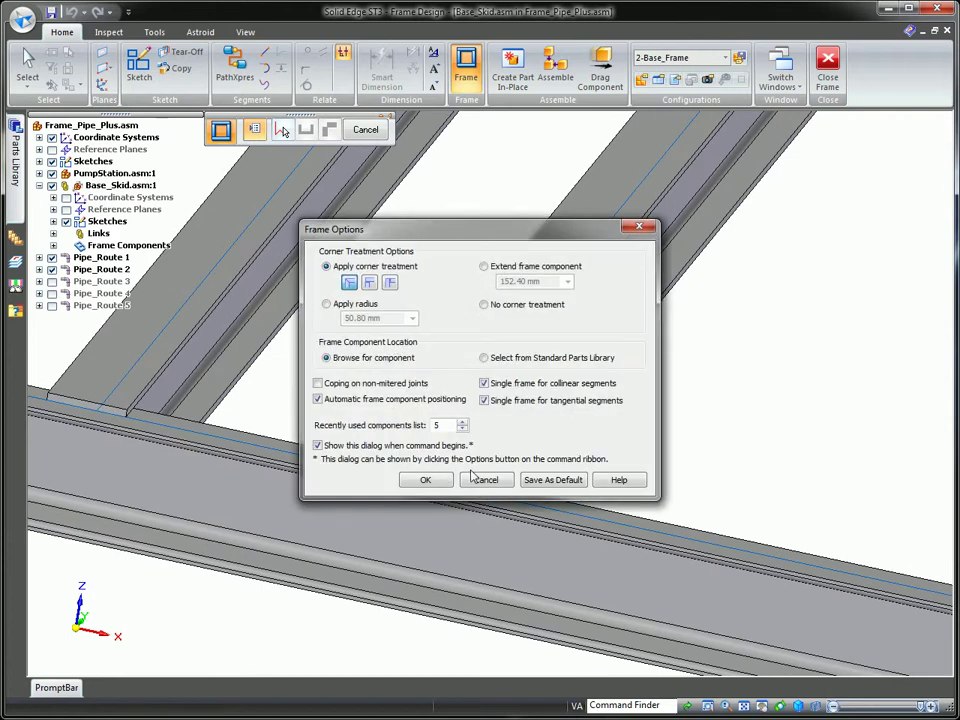
left_click(483, 478)
left_click(368, 132)
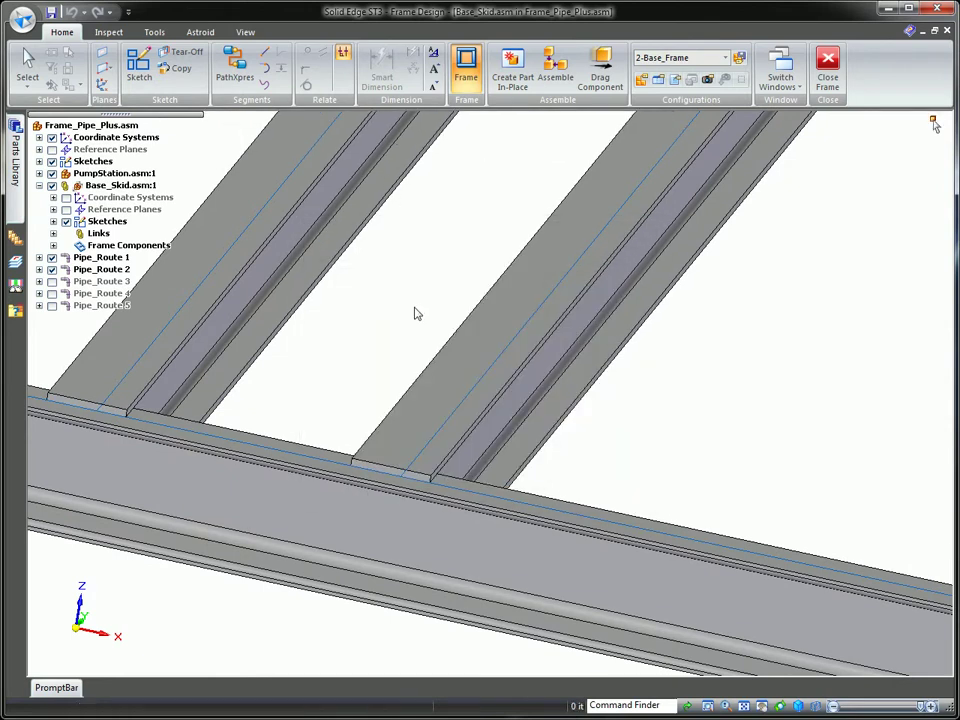
middle_click_drag(417, 314, 358, 297)
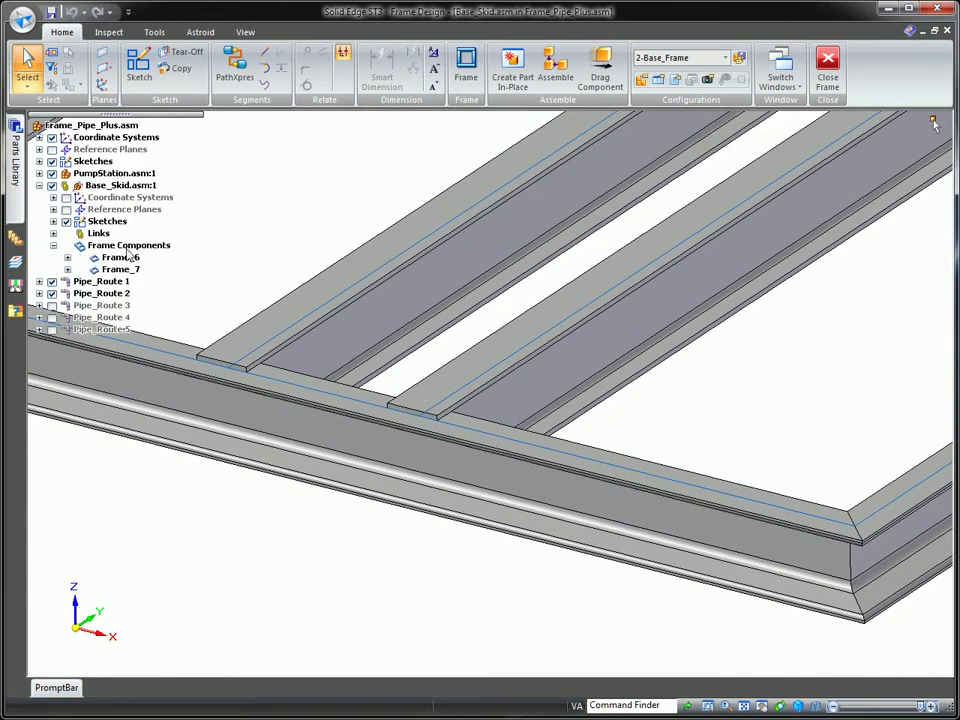
Retrieve Frame_7's hole locations from the cross-section component
double_click(143, 248)
right_click(130, 270)
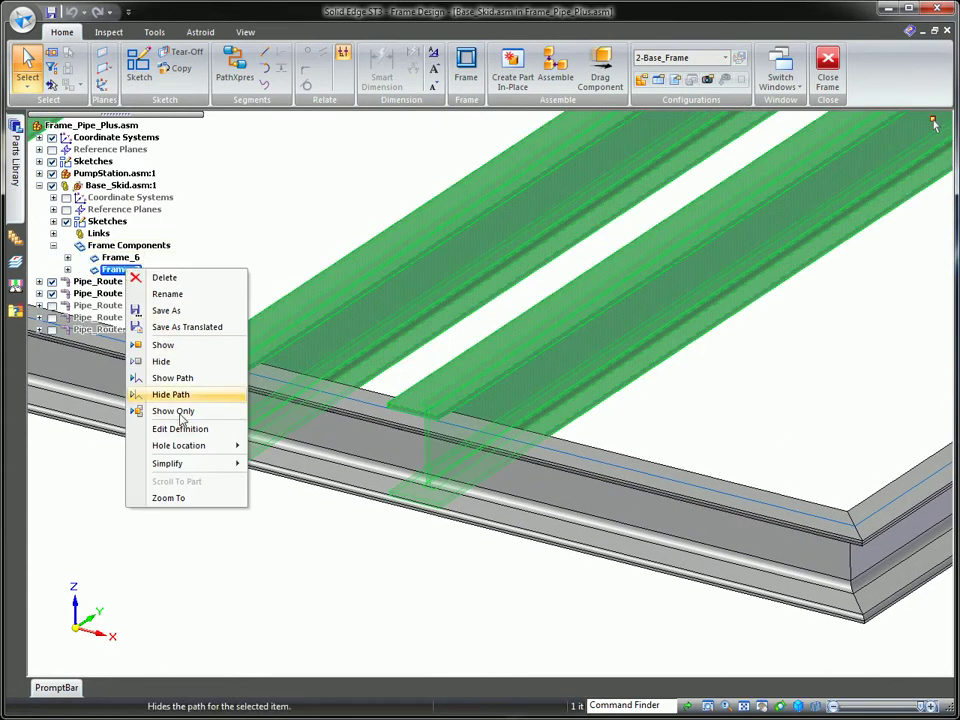
mouse_move(180, 445)
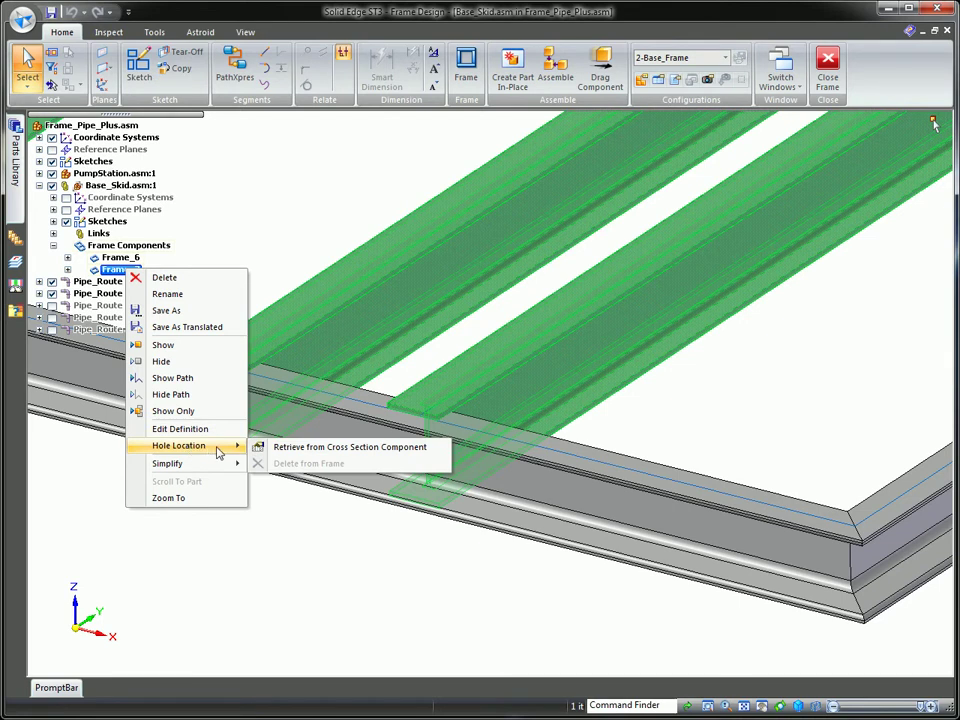
left_click(285, 447)
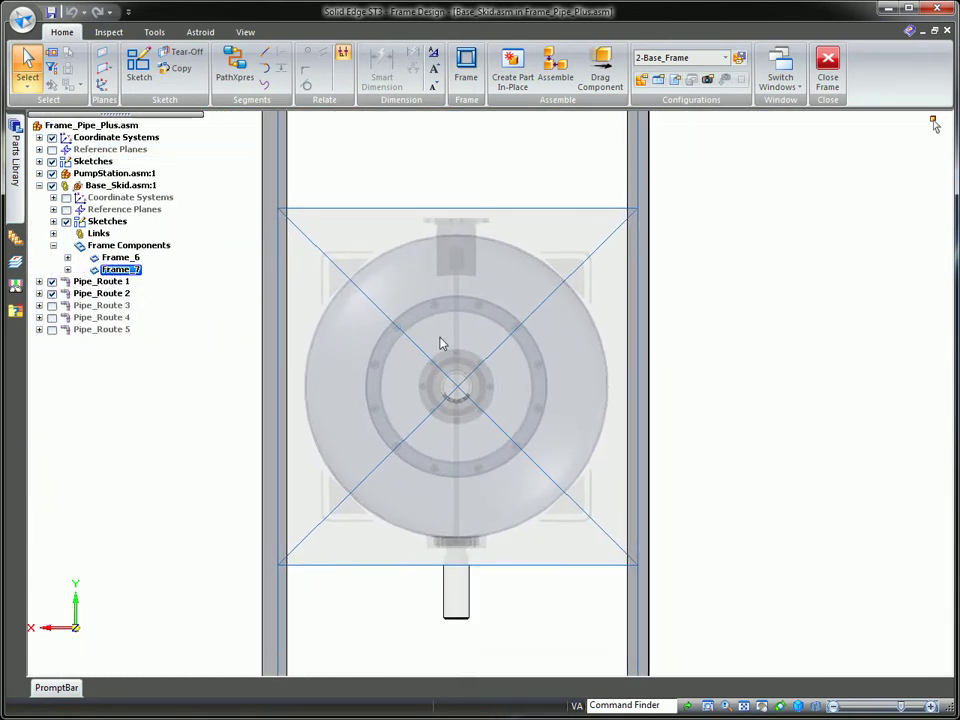
Start a new frame with collinear segments kept as separate members
right_click(792, 272)
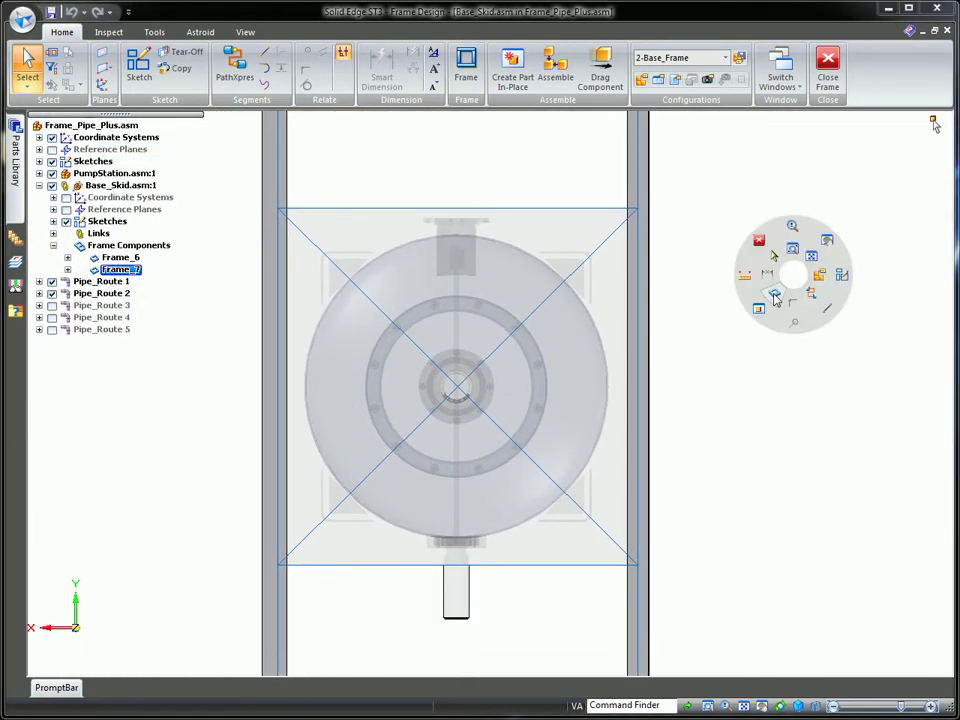
left_click(775, 297)
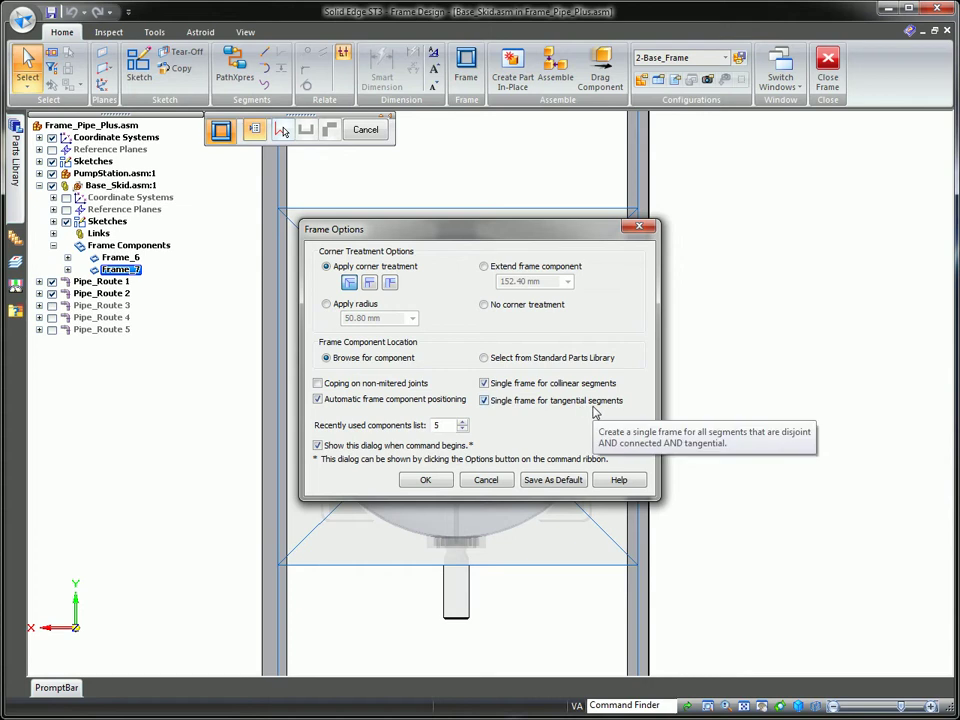
left_click(484, 384)
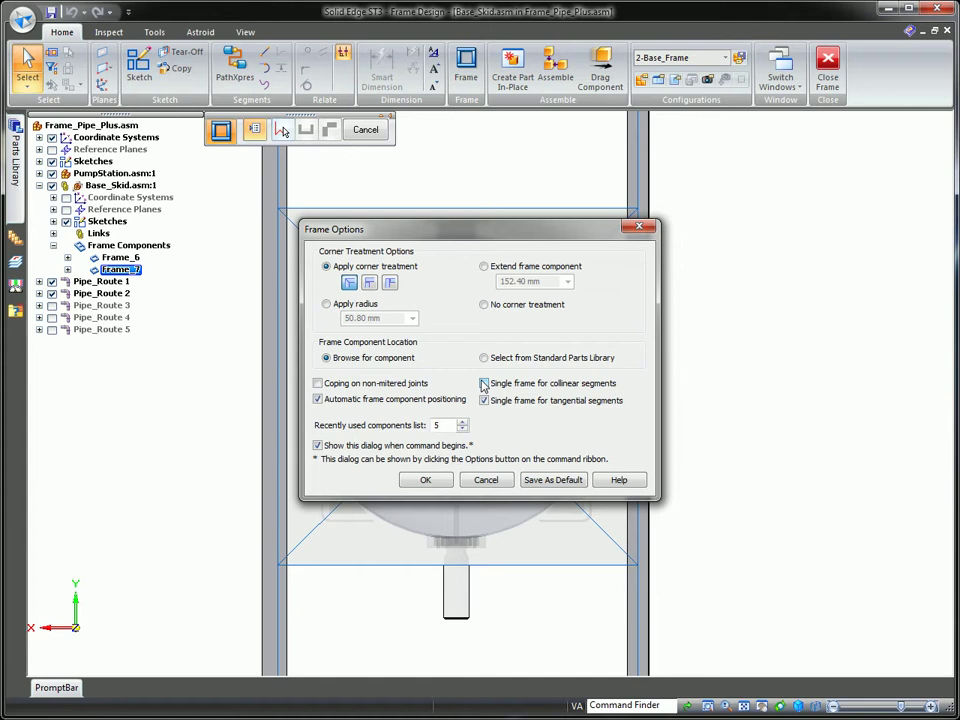
left_click(426, 480)
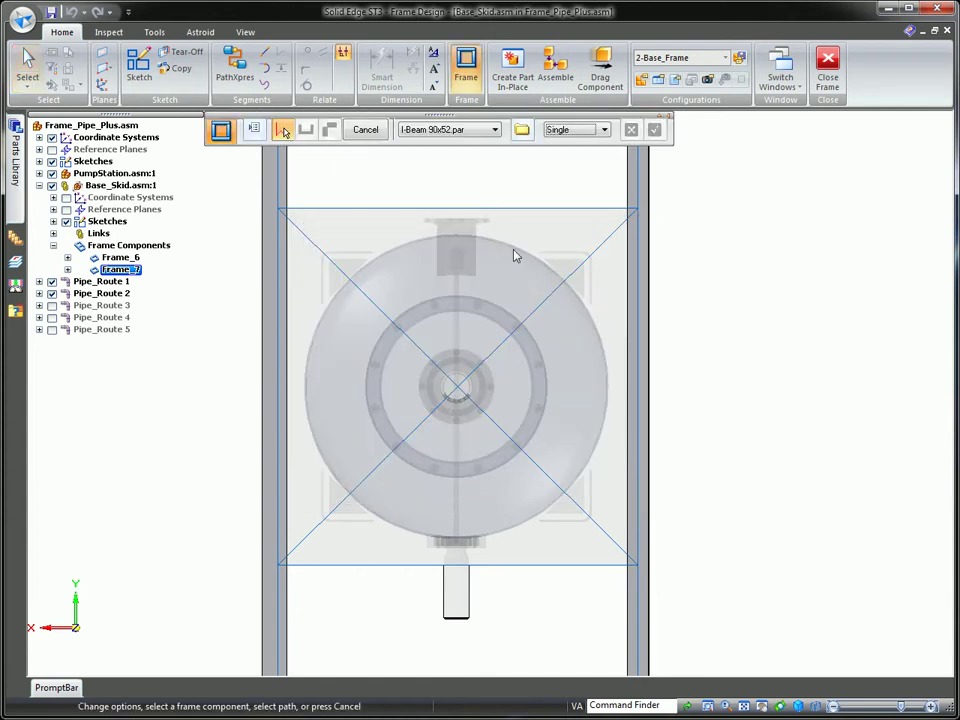
Fence-select the tank stand sketch and use RectangularTubing as the section
left_click_drag(513, 172, 381, 615)
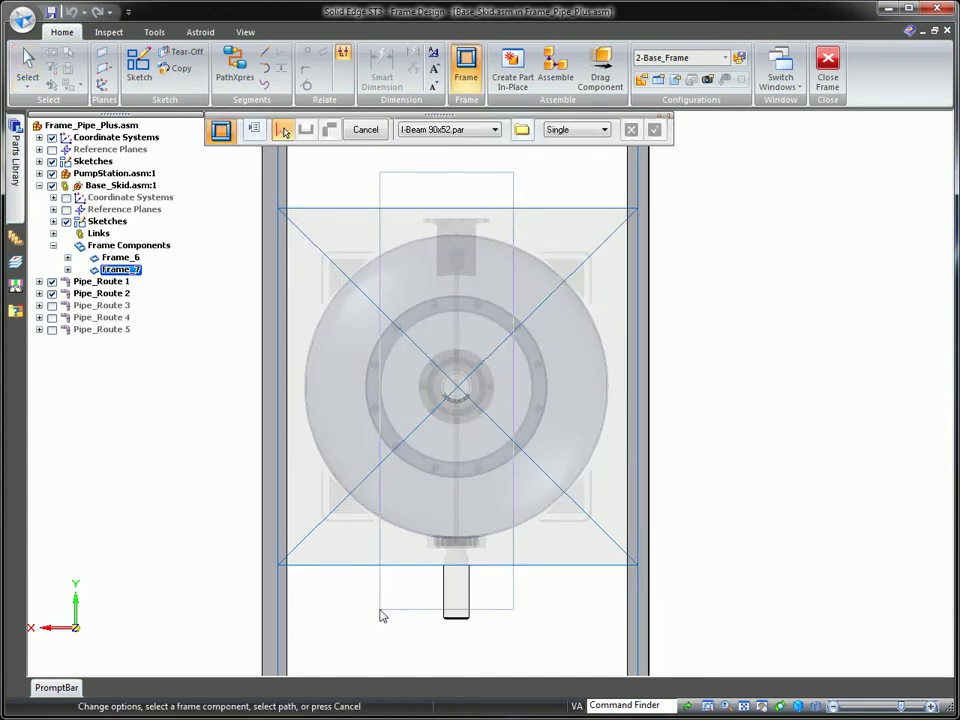
left_click(495, 130)
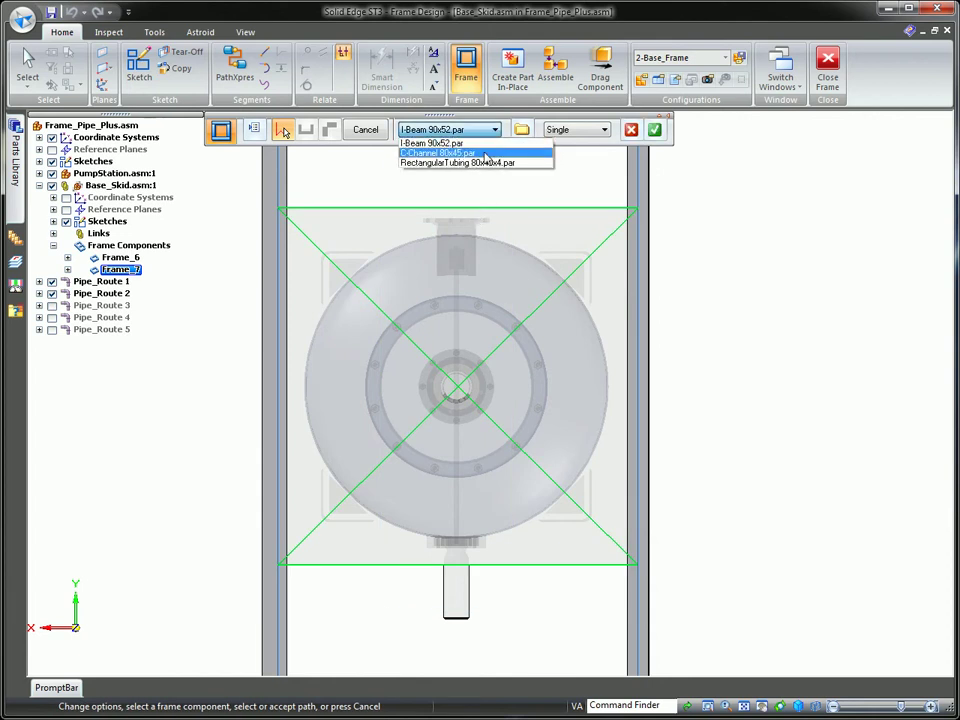
left_click(484, 163)
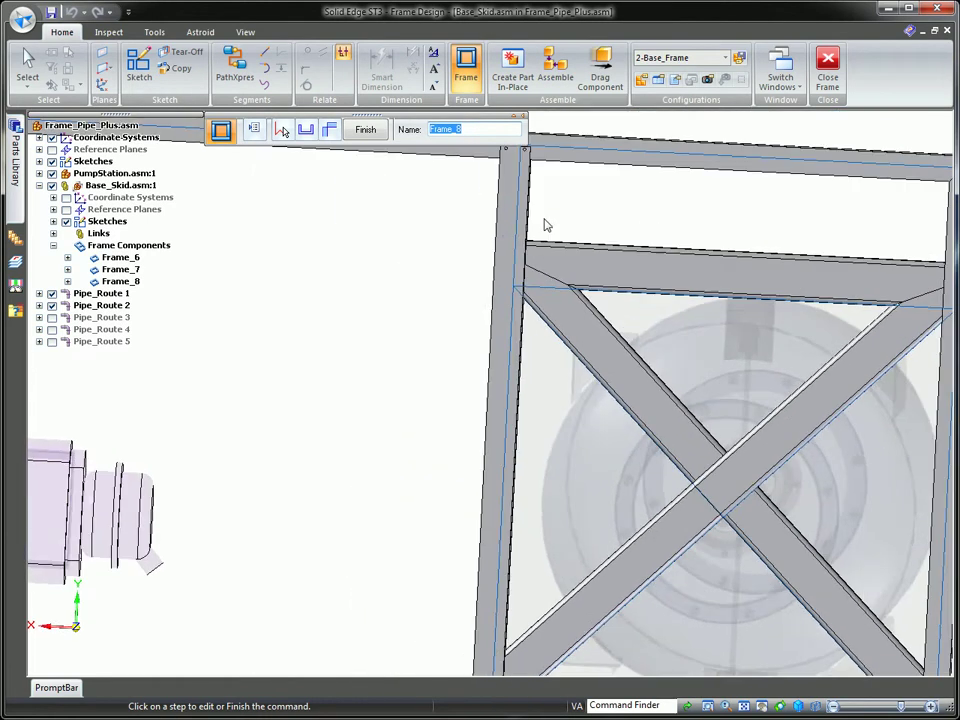
Zoom to the X-brace crossing and select its vertex for end-condition editing
middle_click_drag(537, 212, 600, 326)
scroll(722, 484, "up", 2)
scroll(765, 484, "up", 2)
scroll(810, 523, "up", 2)
scroll(815, 530, "up", 2)
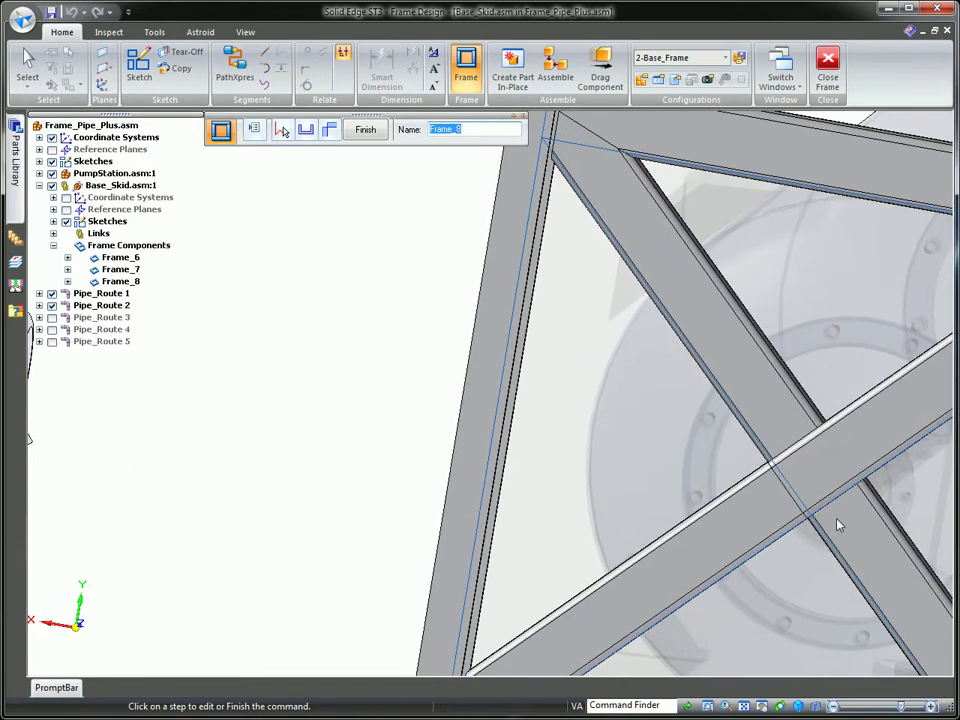
middle_click_drag(838, 524, 518, 489, "ctrl")
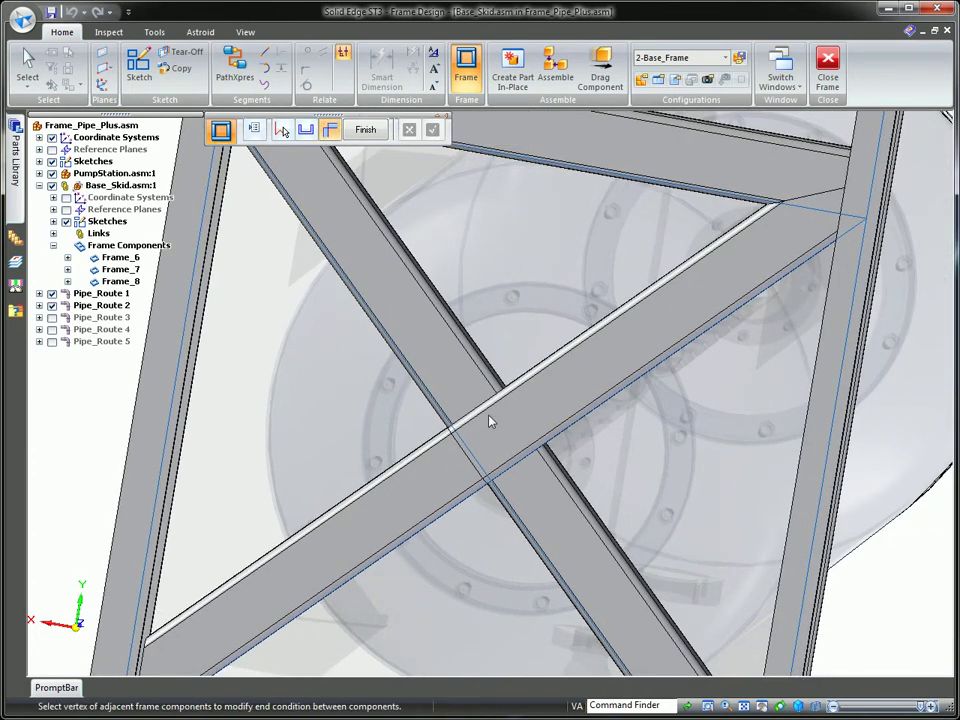
left_click(492, 487)
right_click(452, 198)
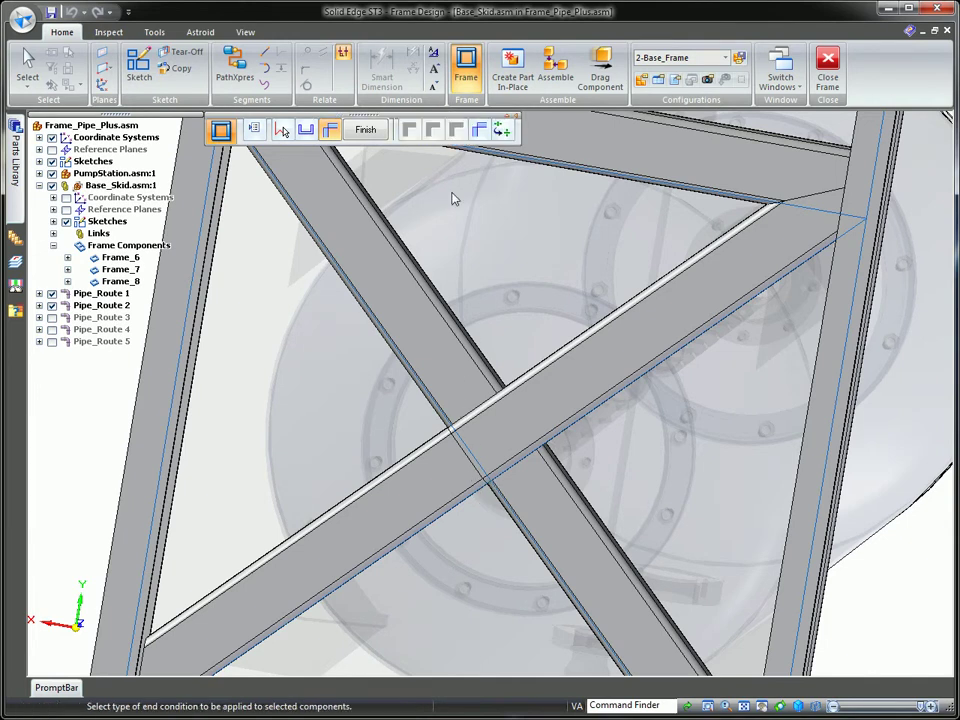
Make the lower-left-to-upper-right diagonal continuous and finish the X-brace frame
left_click(508, 133)
left_click(506, 132)
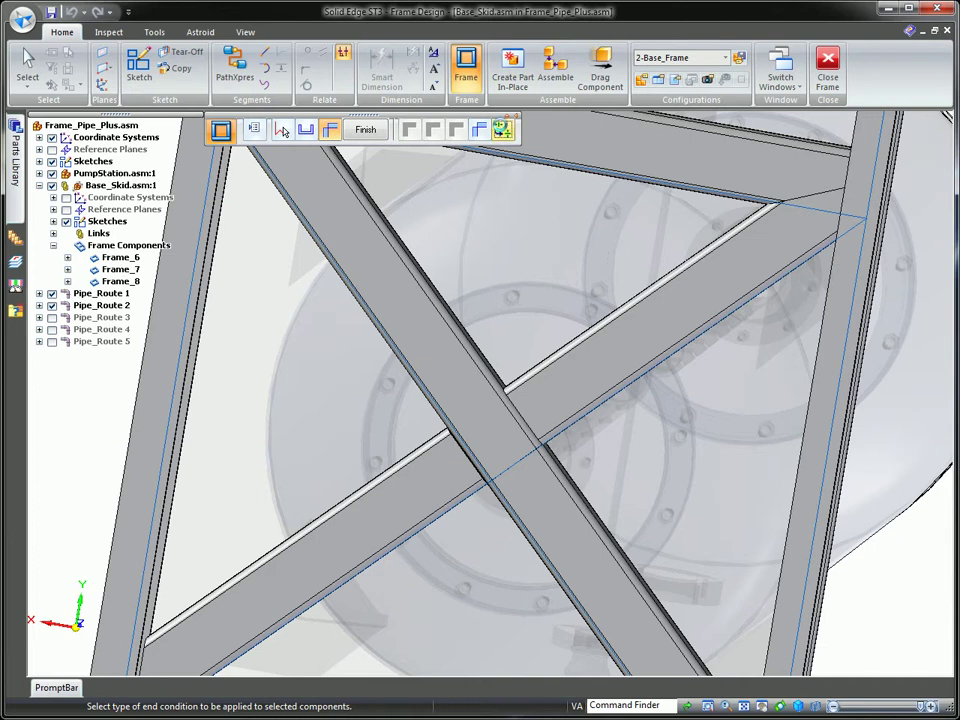
left_click(502, 130)
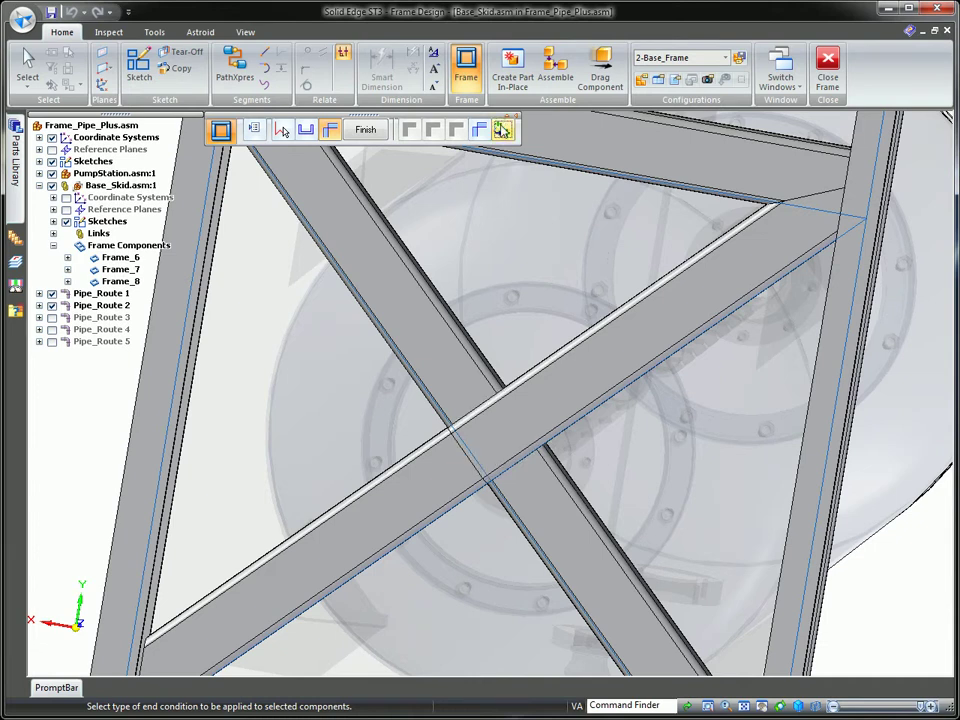
left_click(365, 130)
left_click(425, 480)
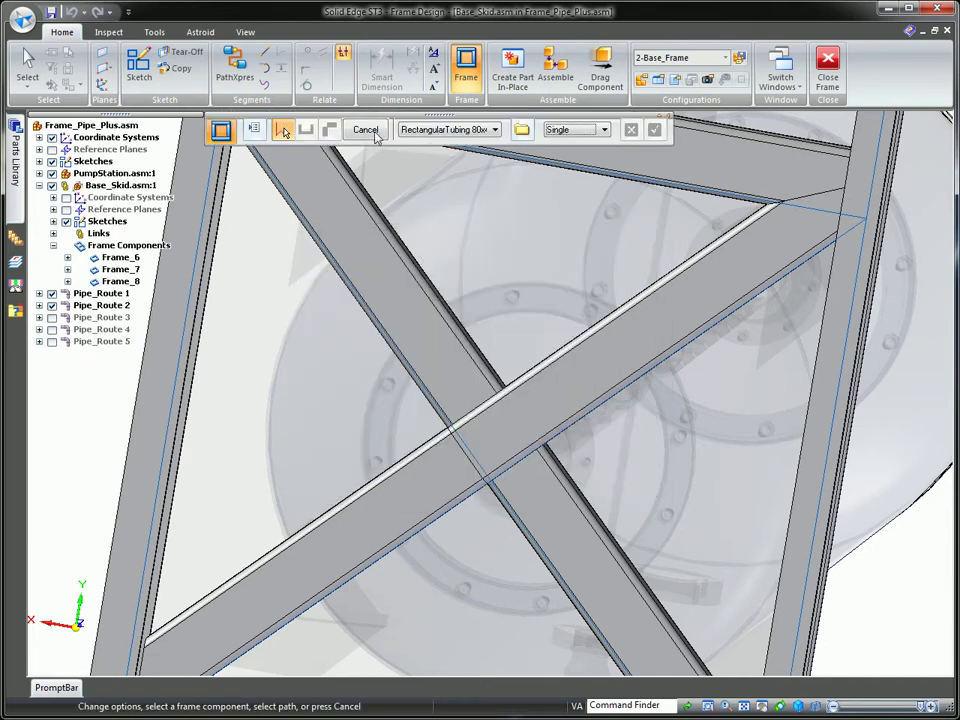
Cancel the new frame, fit the whole skid in view, and close Frame Design
key("Escape")
left_click(556, 303)
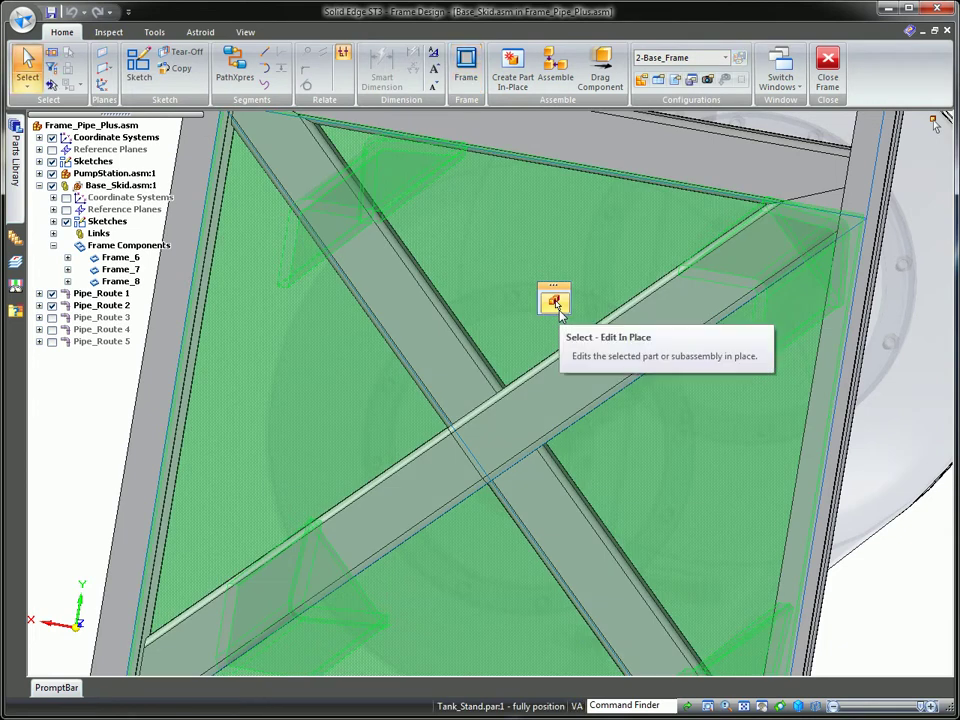
left_click(896, 610)
scroll(896, 610, "up", 2)
scroll(896, 610, "up", 2)
scroll(896, 610, "up", 2)
key("ctrl+shift+a")
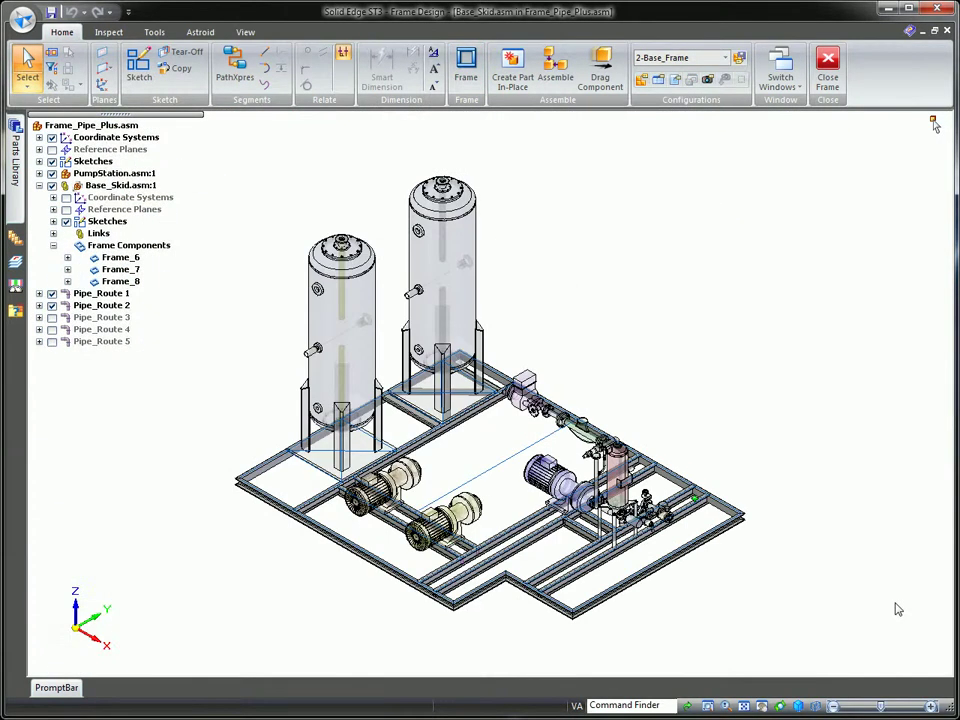
left_click(826, 88)
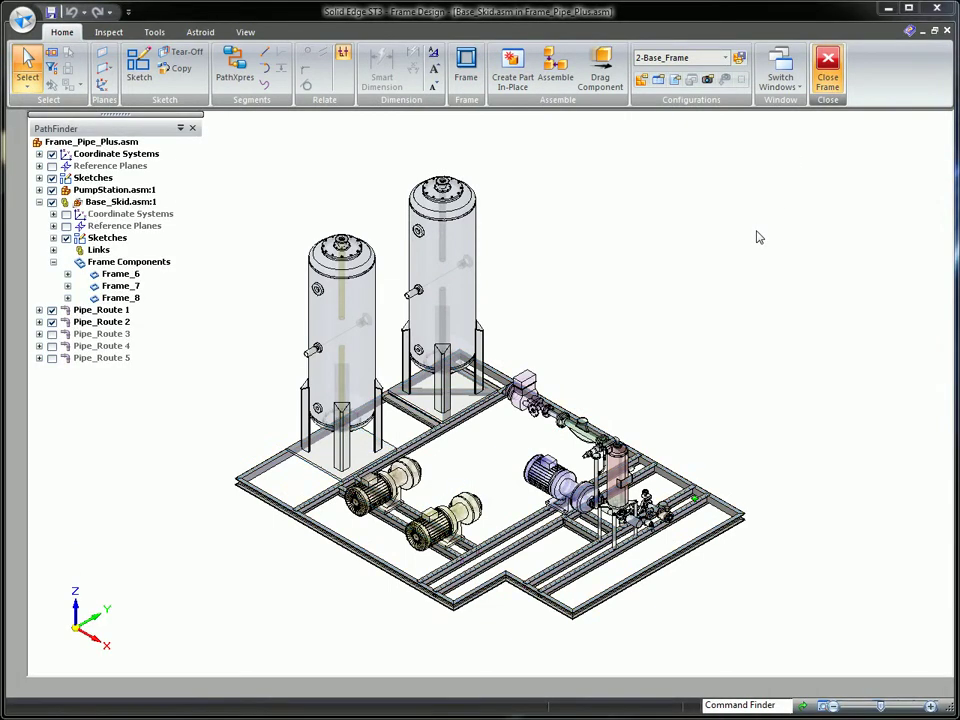